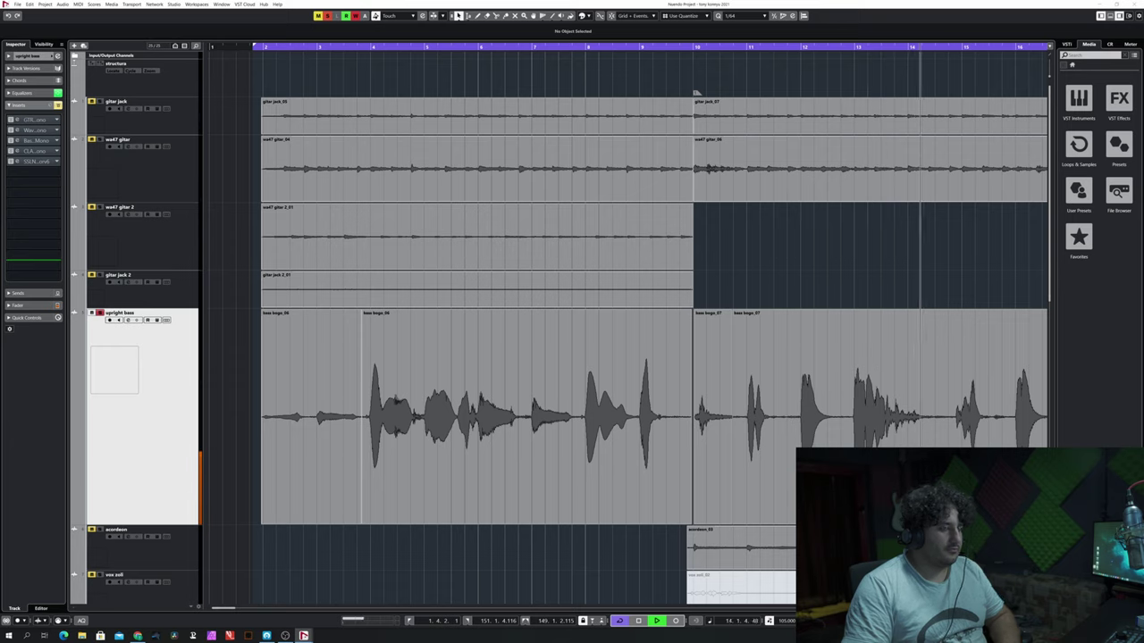
Stop playback and select every audio event on the upright bass track across the whole song
{"action": "key", "text": "space"}
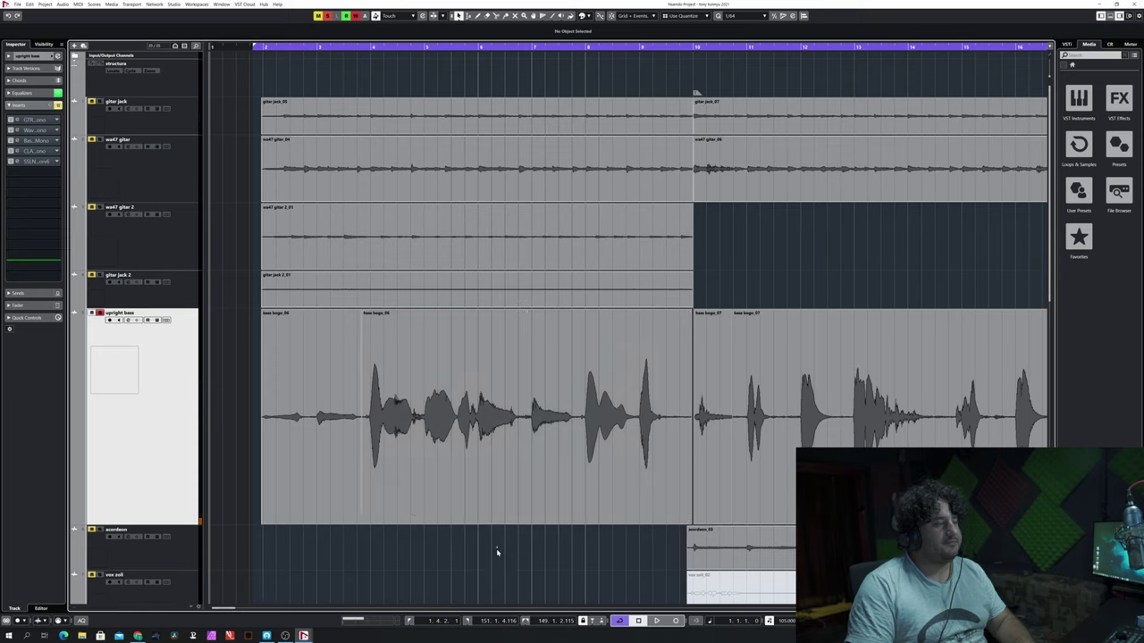
{"action": "key", "text": "g"}
{"action": "key", "text": "g"}
{"action": "key", "text": "g"}
{"action": "key", "text": "h"}
{"action": "key", "text": "h"}
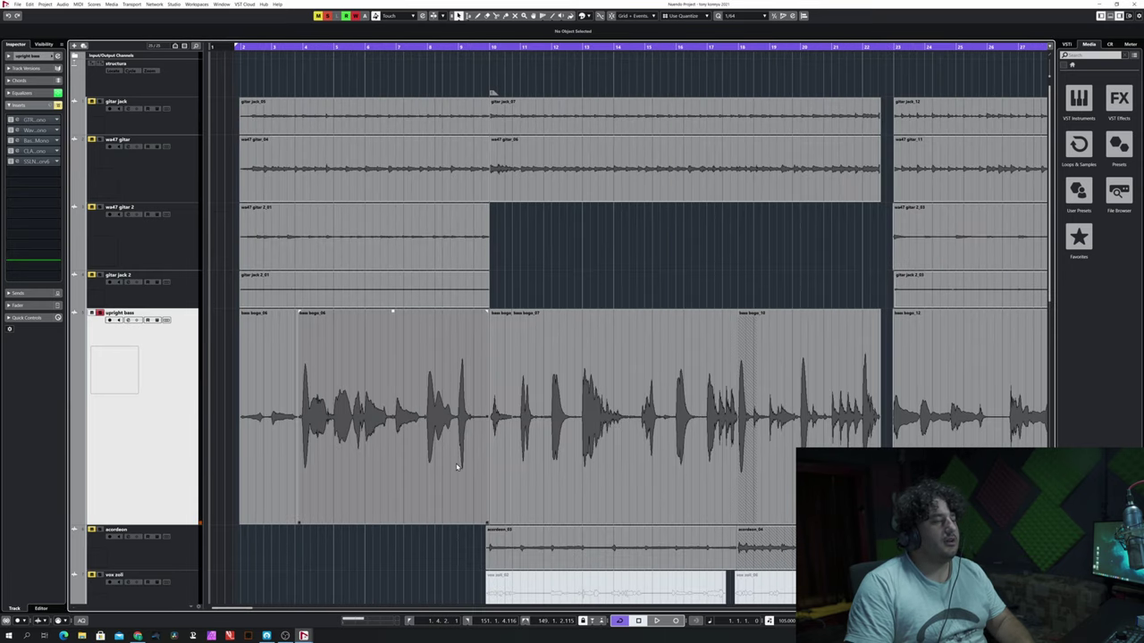
{"action": "key", "text": "g"}
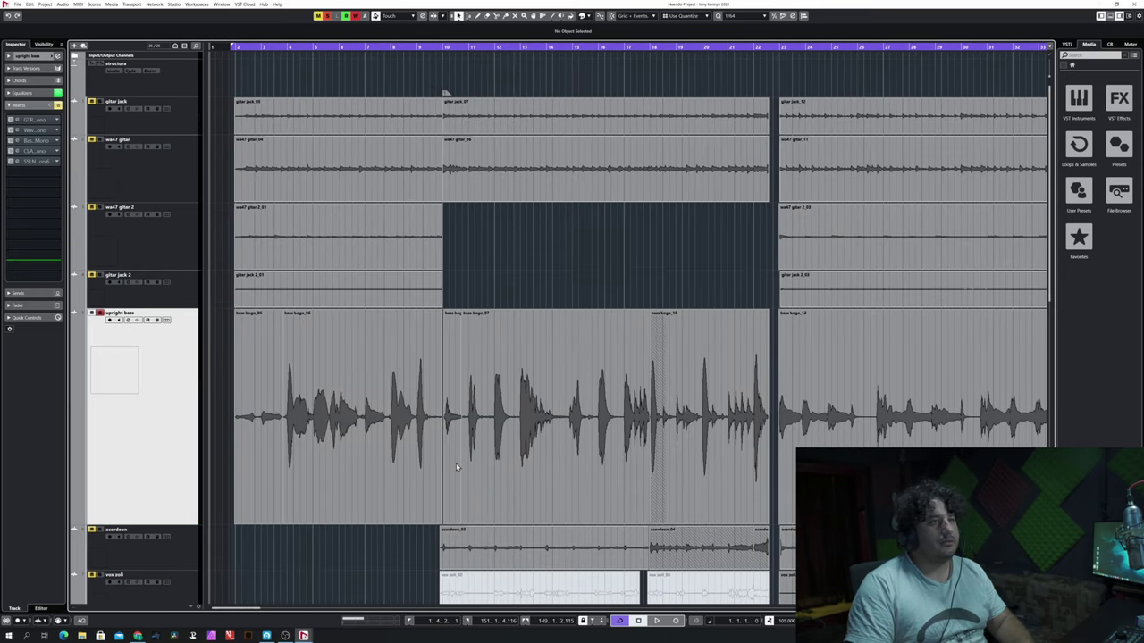
{"action": "key", "text": "g"}
{"action": "key", "text": "g"}
{"action": "key", "text": "g"}
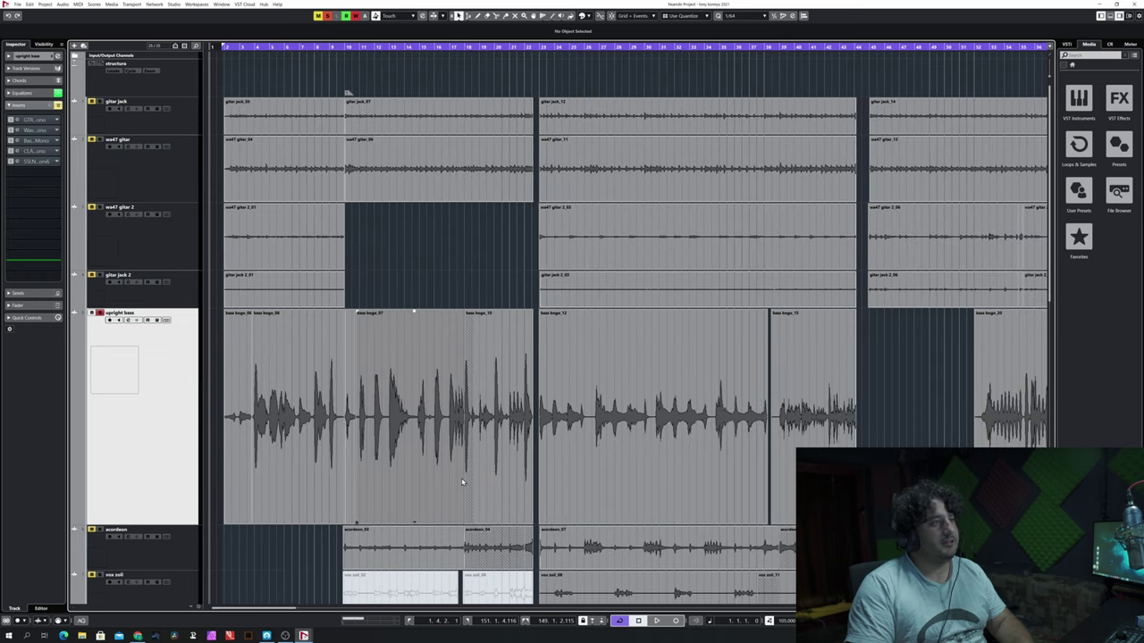
{"action": "key", "text": "g"}
{"action": "key", "text": "g"}
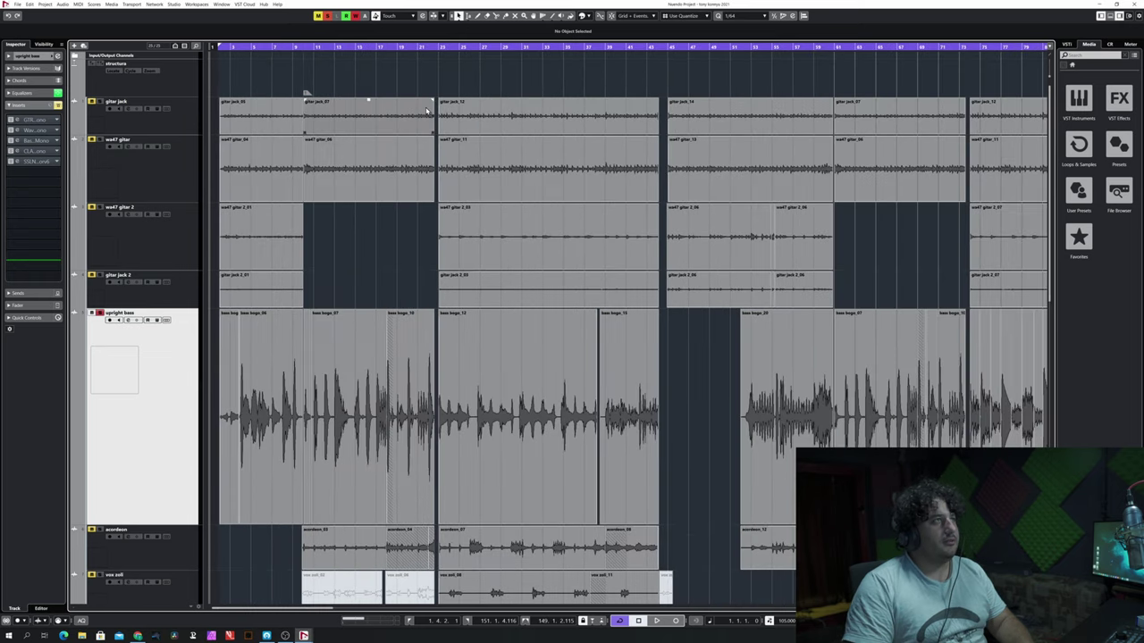
{"action": "key", "text": "g"}
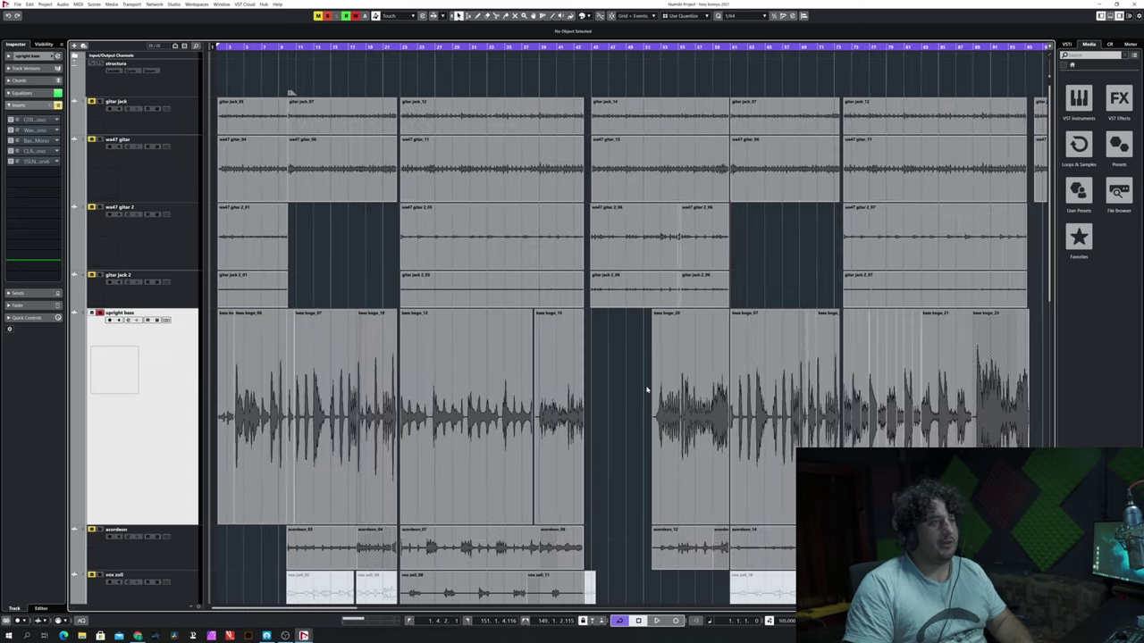
{"action": "key", "text": "g"}
{"action": "key", "text": "g"}
{"action": "left_click_drag", "start_coordinate": [576, 425], "coordinate": [215, 420]}
Color the selected upright bass events blue with the Color tool, and return to the Object Selection tool
{"action": "left_click", "coordinate": [572, 17]}
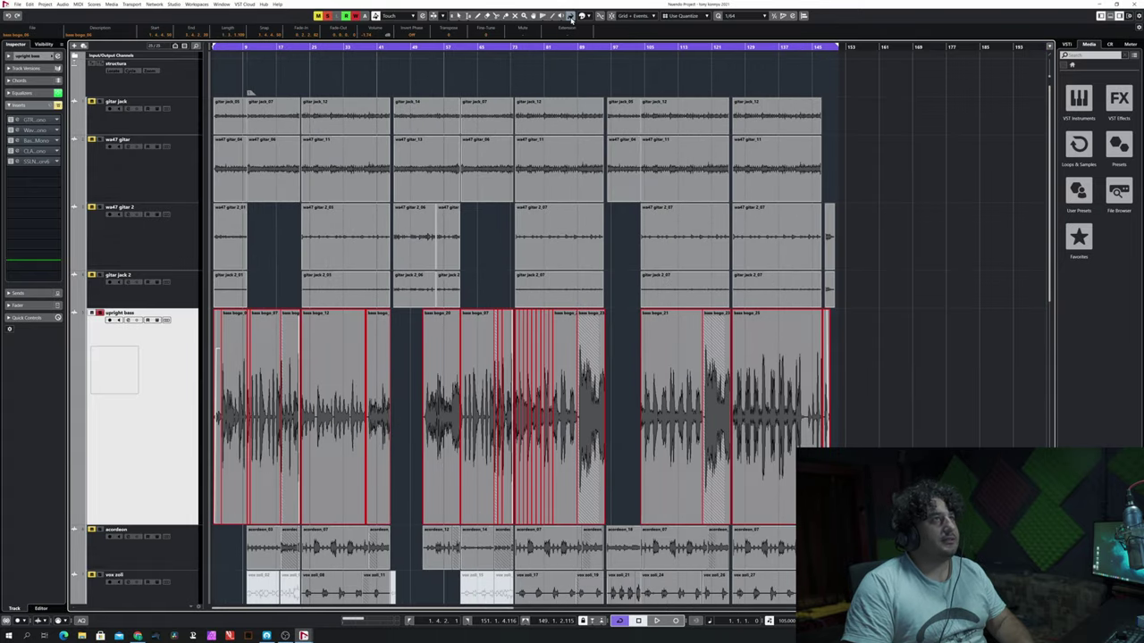
{"action": "left_click", "coordinate": [596, 49]}
{"action": "left_click", "coordinate": [645, 49]}
{"action": "left_click", "coordinate": [668, 48]}
{"action": "left_click", "coordinate": [609, 48]}
{"action": "key", "text": "h"}
{"action": "key", "text": "h"}
{"action": "key", "text": "h"}
{"action": "key", "text": "h"}
{"action": "key", "text": "h"}
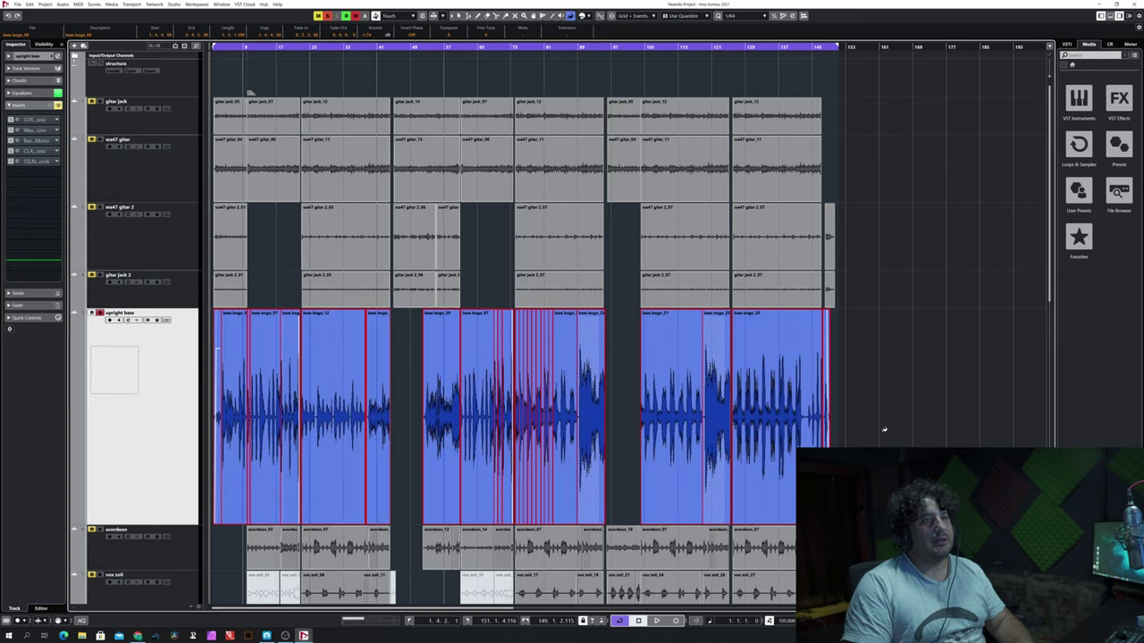
{"action": "key", "text": "g"}
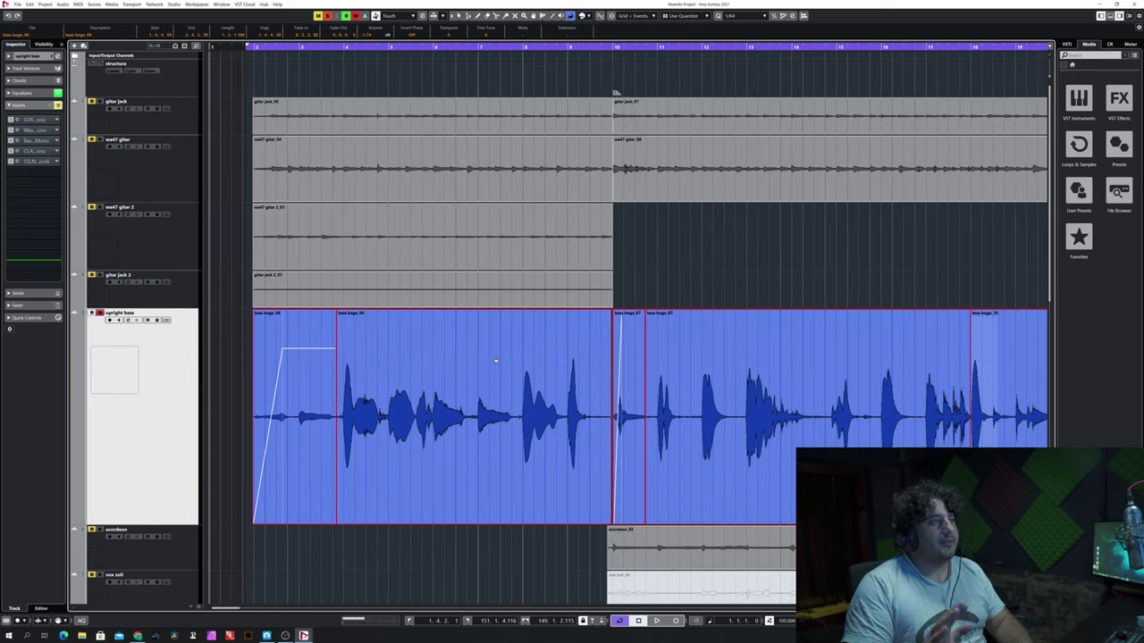
{"action": "left_click", "coordinate": [460, 16]}
Examine the upright bass waveform between bars 10 and 23, comparing the note shapes in close and wide views
{"action": "scroll", "coordinate": [624, 105], "scroll_direction": "right", "scroll_amount": 5}
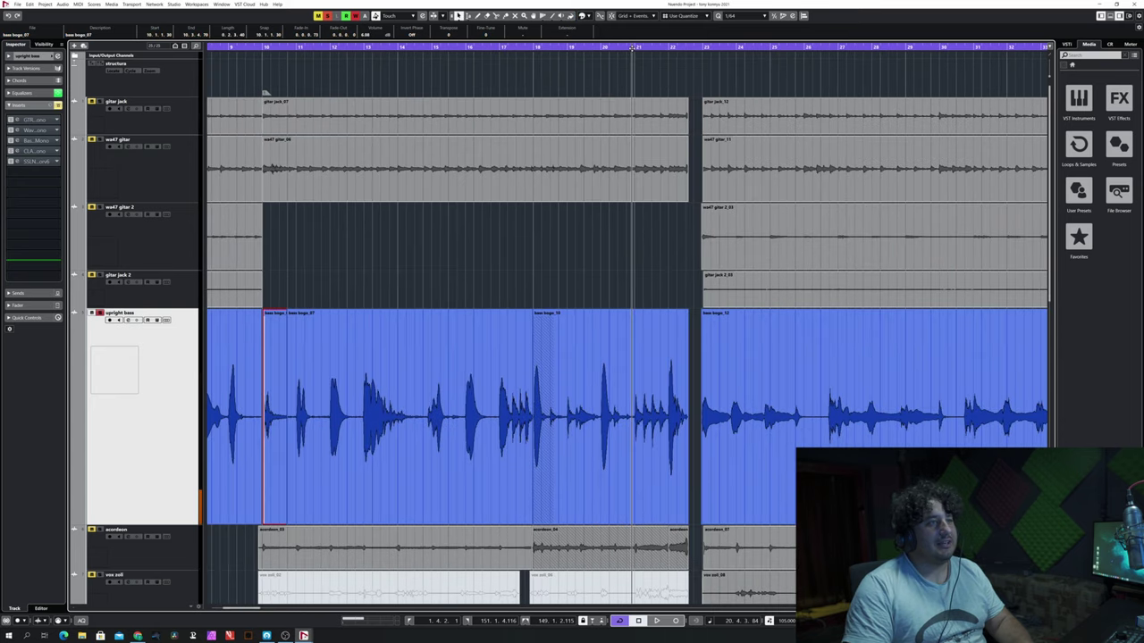
{"action": "key", "text": "h"}
{"action": "key", "text": "h"}
{"action": "key", "text": "h"}
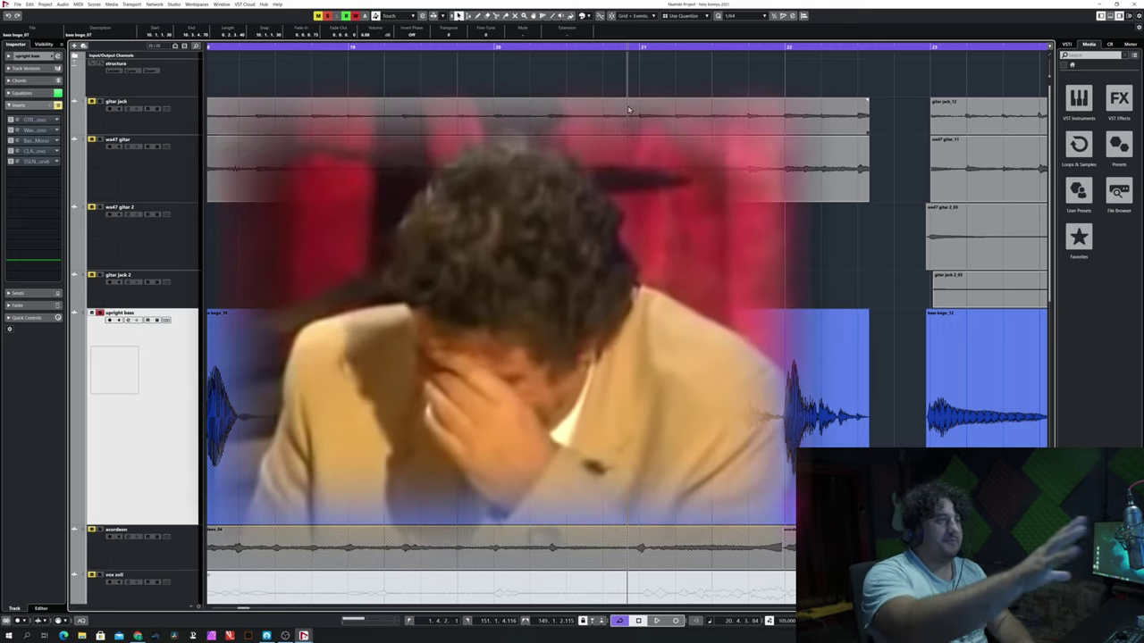
{"action": "key", "text": "g"}
{"action": "key", "text": "g"}
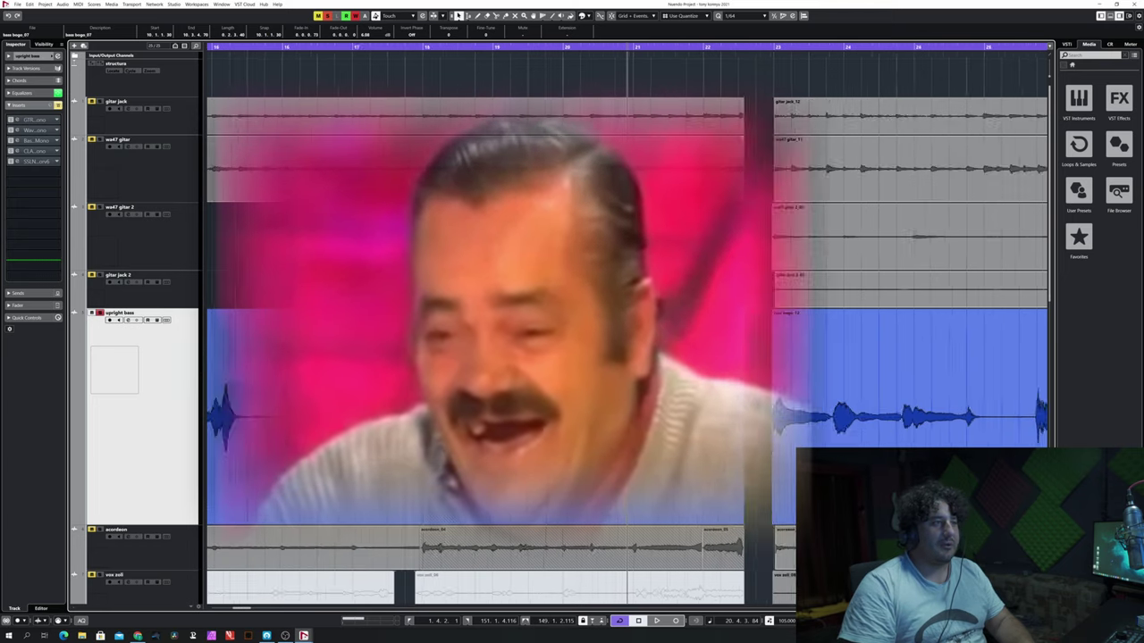
{"action": "key", "text": "g"}
{"action": "key", "text": "g"}
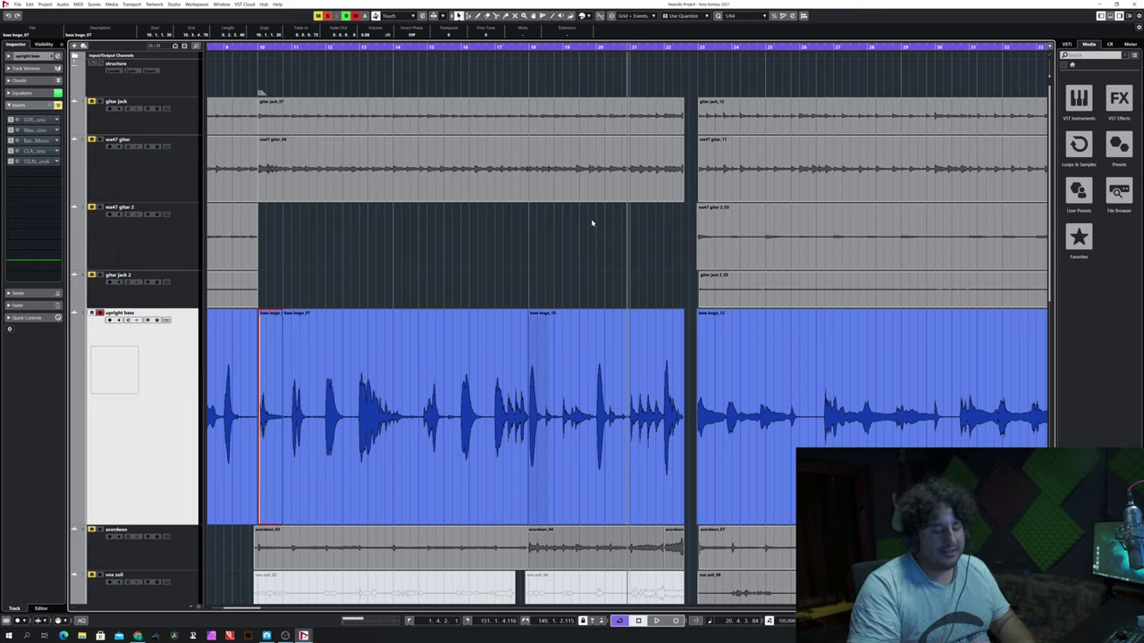
{"action": "key", "text": "h"}
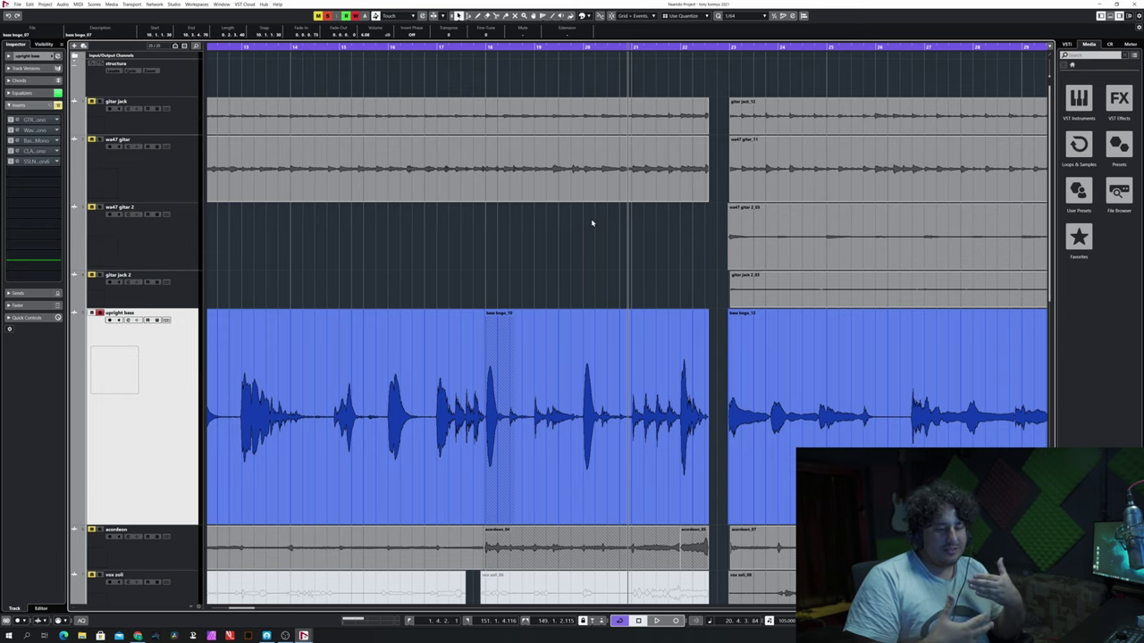
{"action": "scroll", "coordinate": [586, 143], "scroll_direction": "down", "scroll_amount": 3}
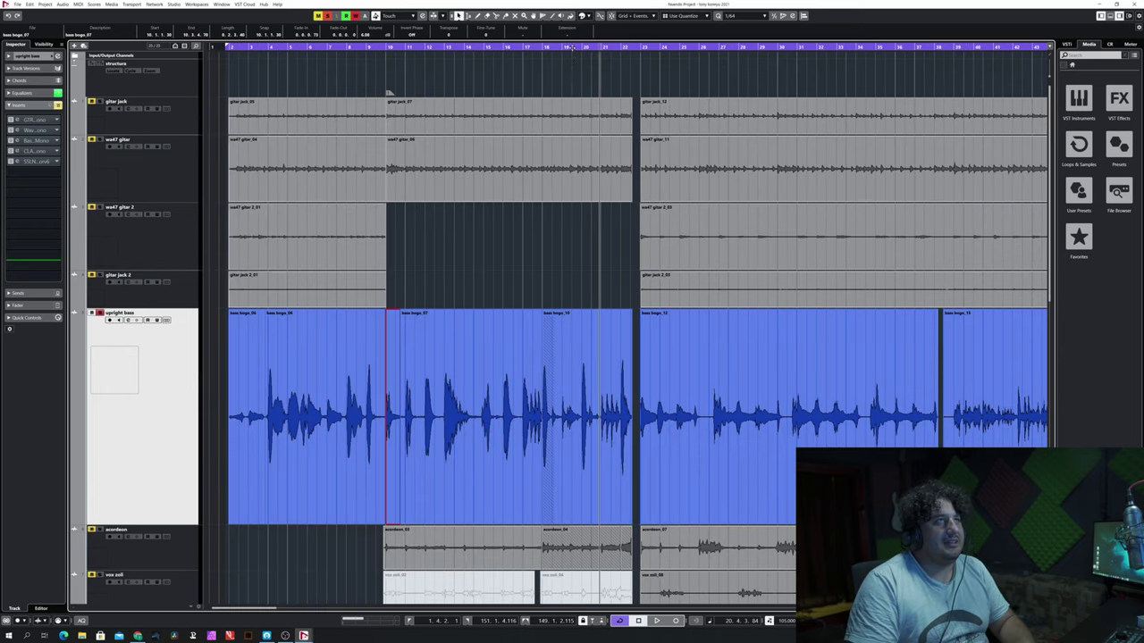
{"action": "scroll", "coordinate": [569, 47], "scroll_direction": "up", "scroll_amount": 5}
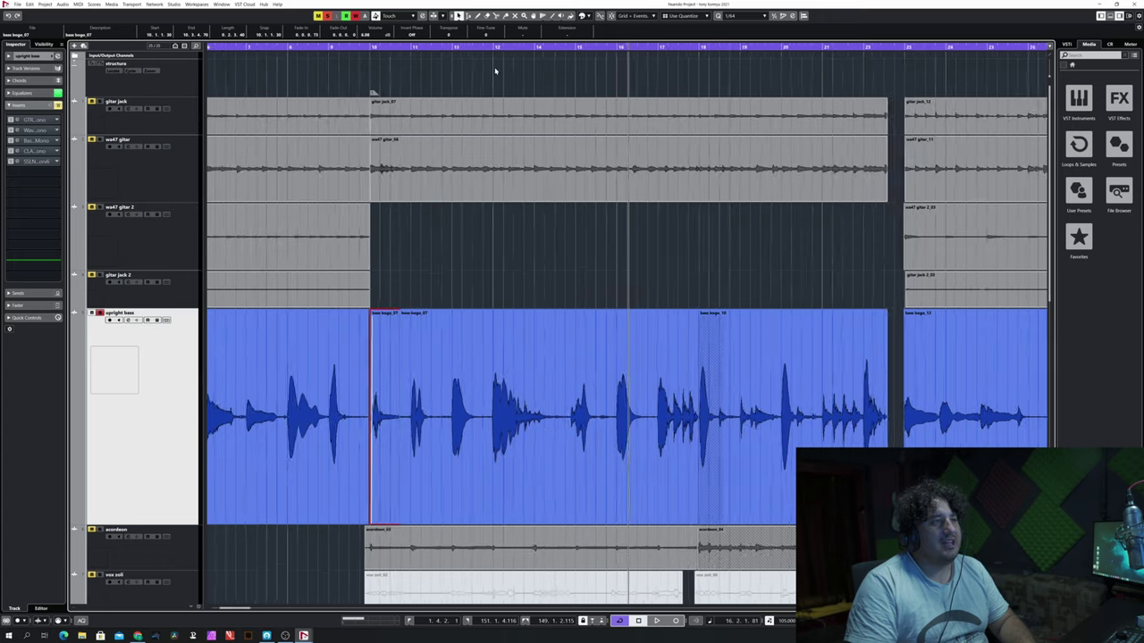
{"action": "scroll", "coordinate": [495, 71], "scroll_direction": "up", "scroll_amount": 1}
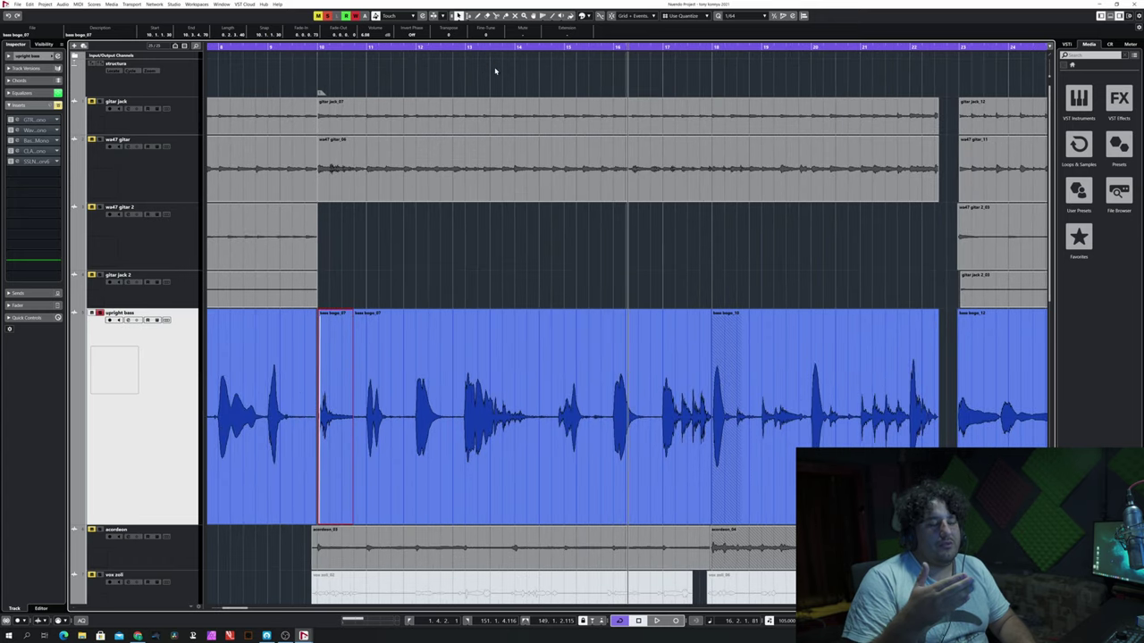
{"action": "scroll", "coordinate": [495, 71], "scroll_direction": "up", "scroll_amount": 1}
{"action": "scroll", "coordinate": [495, 70], "scroll_direction": "down", "scroll_amount": 5}
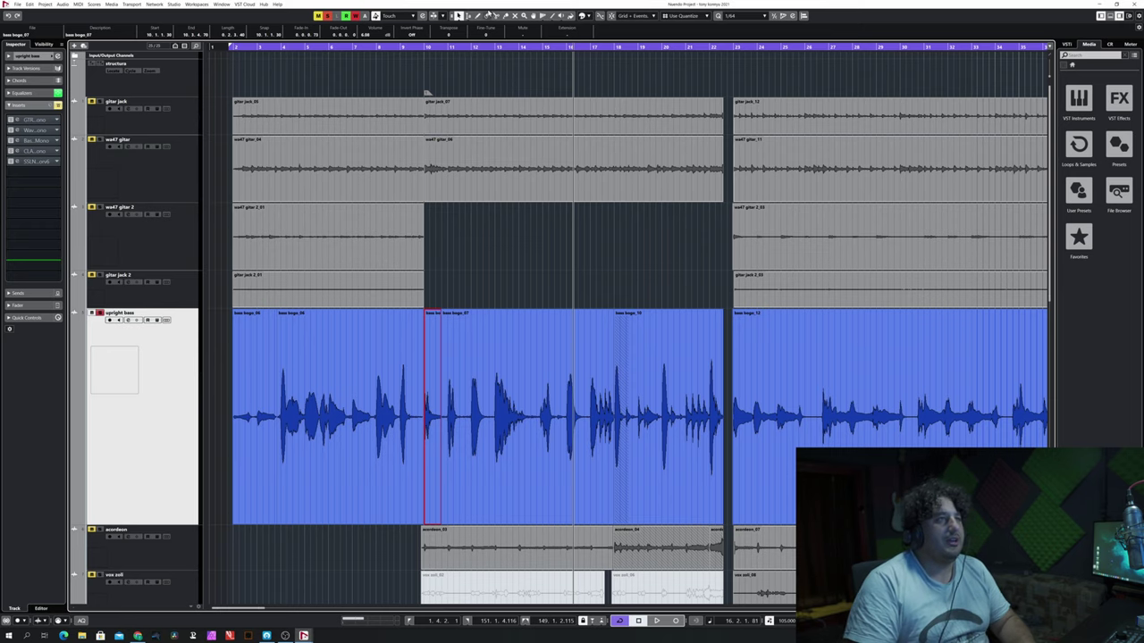
Set the playback cursor just before bar 21 and play the upright bass passage from there
{"action": "left_click_drag", "start_coordinate": [645, 46], "coordinate": [606, 46]}
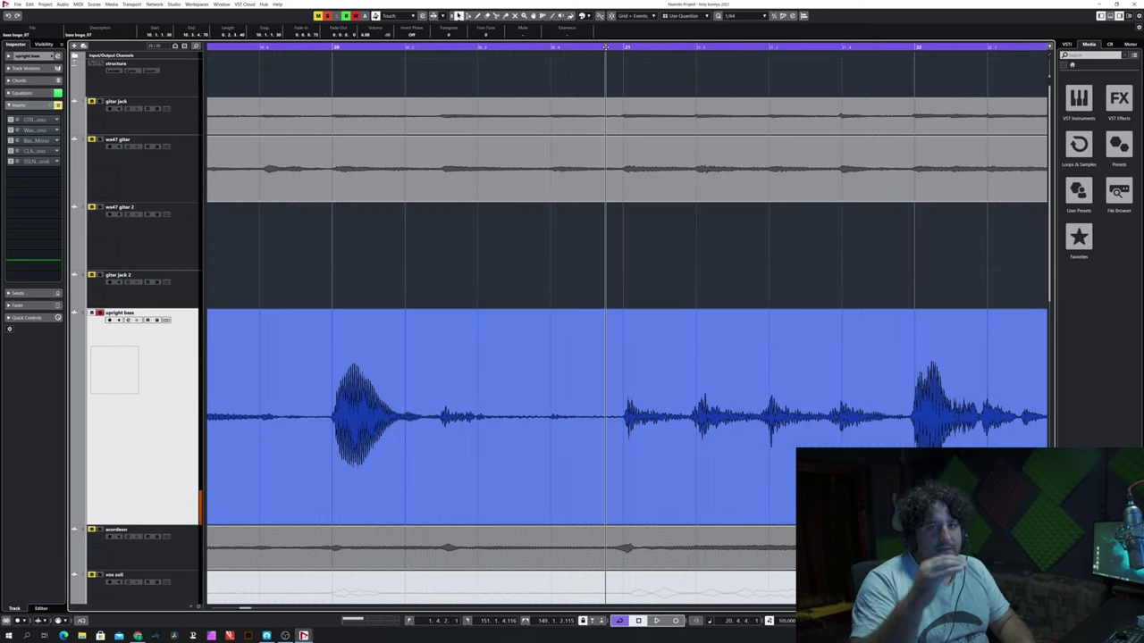
{"action": "key", "text": "space"}
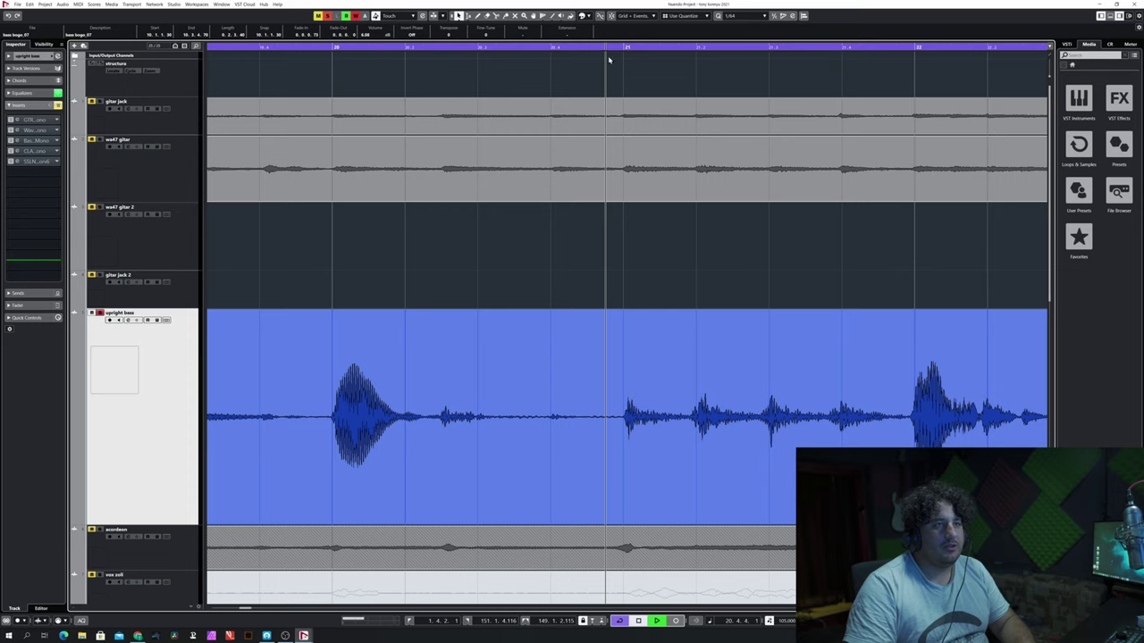
{"action": "key", "text": "space"}
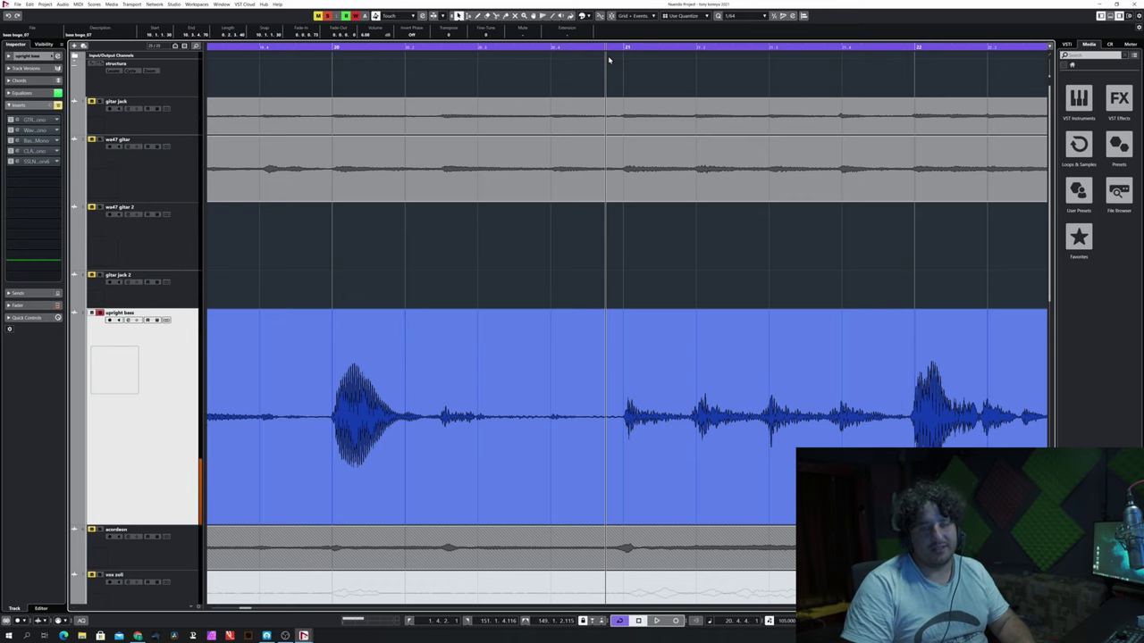
Set the playback cursor at bar 20 and briefly play the upright bass from that position
{"action": "key", "text": "g"}
{"action": "key", "text": "g"}
{"action": "key", "text": "g"}
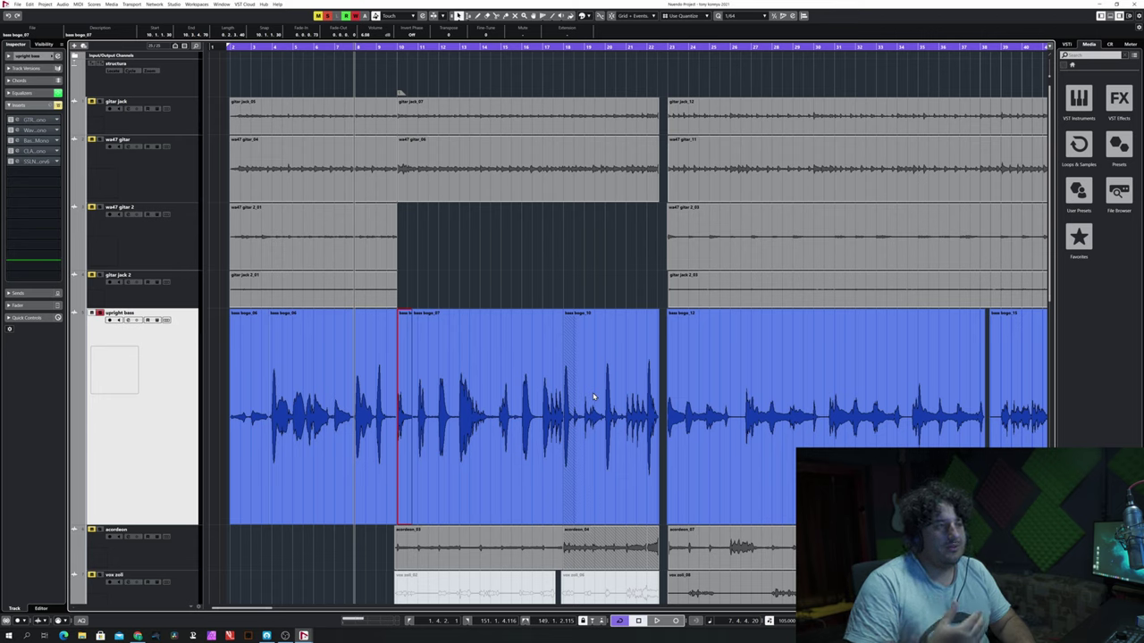
{"action": "mouse_move", "coordinate": [603, 47]}
{"action": "left_mouse_down"}
{"action": "mouse_move", "coordinate": [606, 57]}
{"action": "mouse_move", "coordinate": [608, 46]}
{"action": "left_mouse_up"}
{"action": "key", "text": "space"}
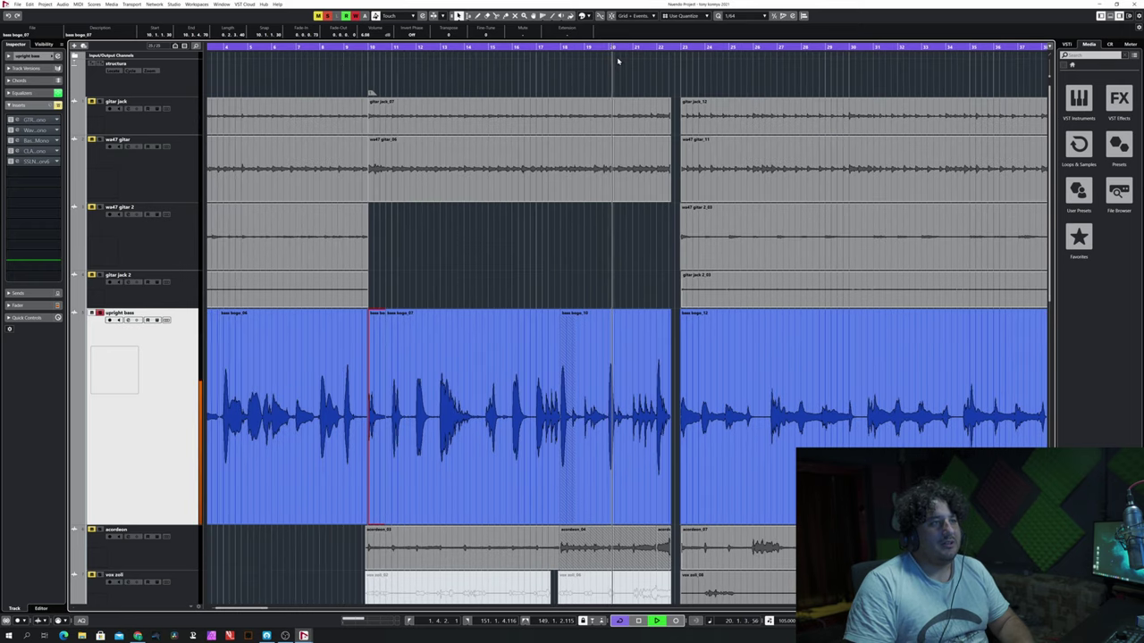
{"action": "key", "text": "space"}
Play the loud bass note at bar 20 up close, restarting from slightly before its attack
{"action": "key", "text": "h"}
{"action": "key", "text": "h"}
{"action": "key", "text": "h"}
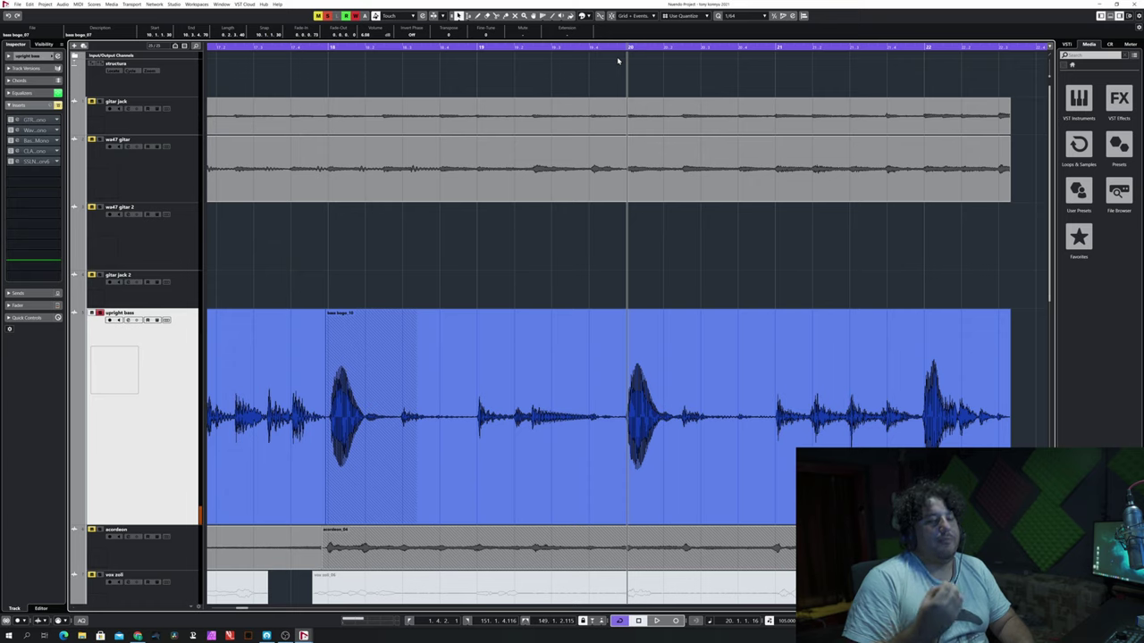
{"action": "key", "text": "space"}
{"action": "key", "text": "space"}
{"action": "left_click", "coordinate": [620, 48]}
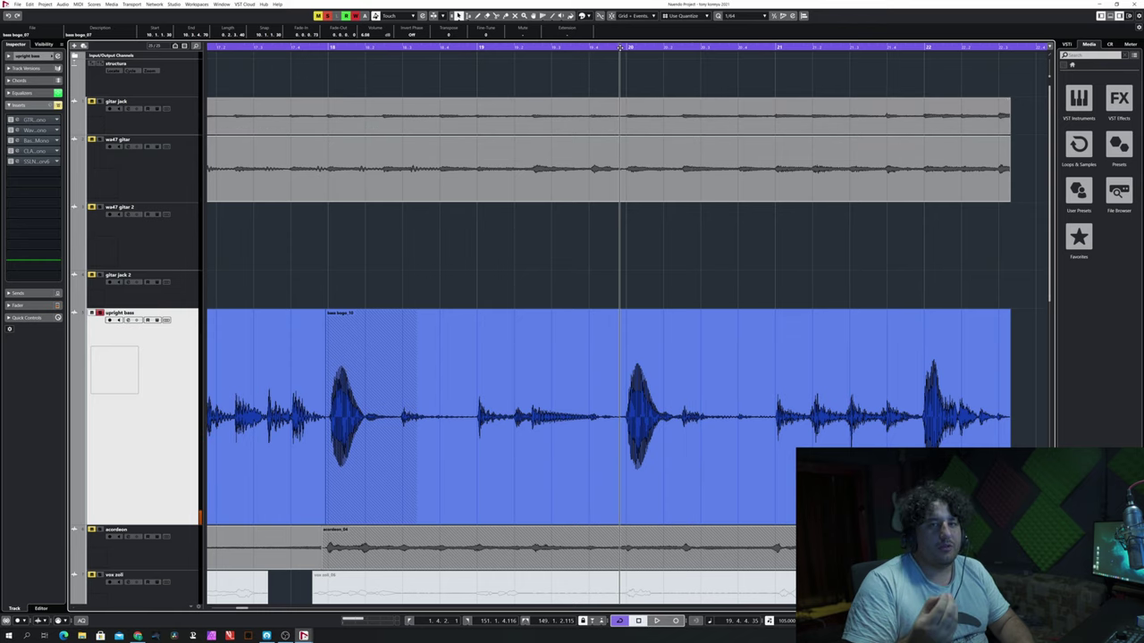
{"action": "key", "text": "space"}
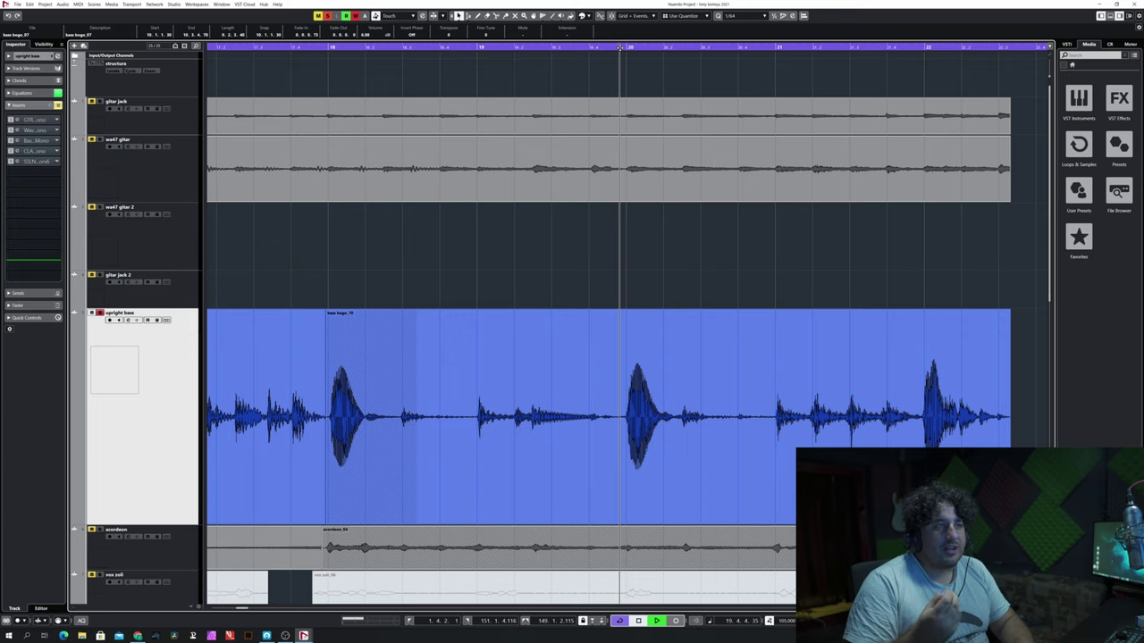
{"action": "key", "text": "space"}
Place the playback cursor just before bar 18 and at bar 11 to inspect the bass notes there
{"action": "left_click", "coordinate": [322, 48]}
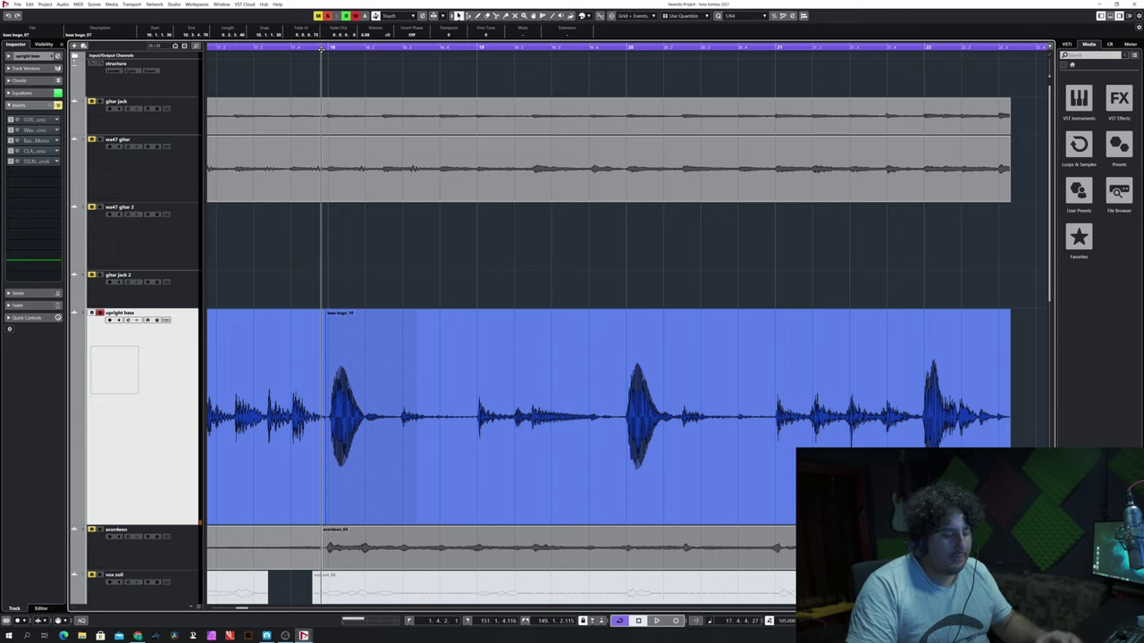
{"action": "key", "text": "g"}
{"action": "key", "text": "g"}
{"action": "key", "text": "g"}
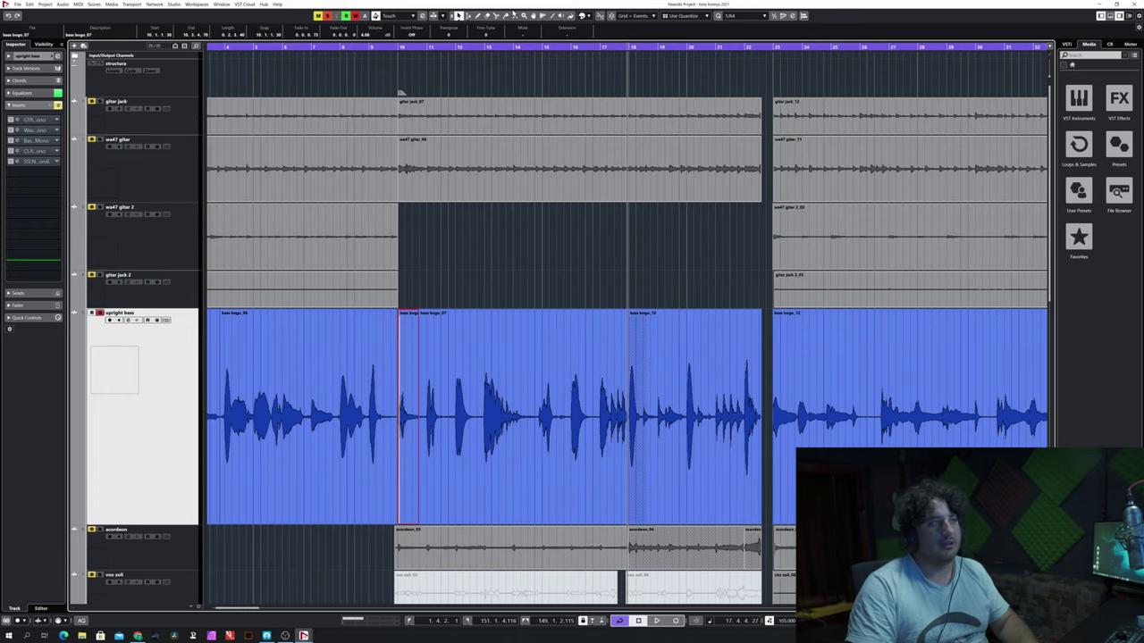
{"action": "key", "text": "h"}
{"action": "key", "text": "h"}
{"action": "key", "text": "h"}
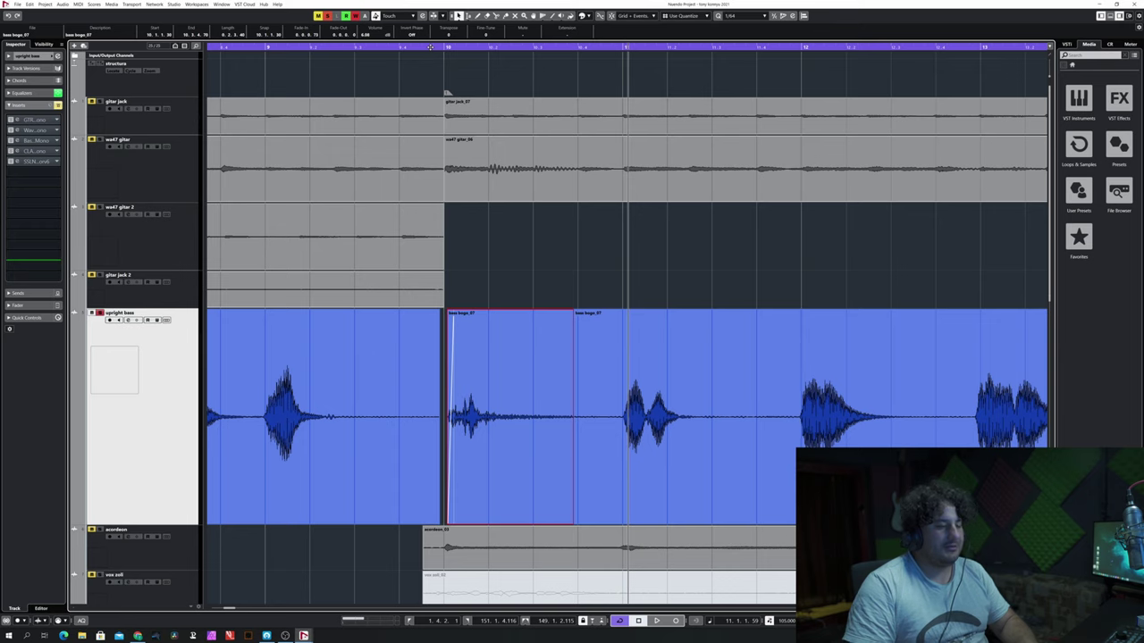
Move the playback cursor to bar 25 and inspect the timing of the surrounding upright bass notes
{"action": "key", "text": "g"}
{"action": "key", "text": "g"}
{"action": "key", "text": "g"}
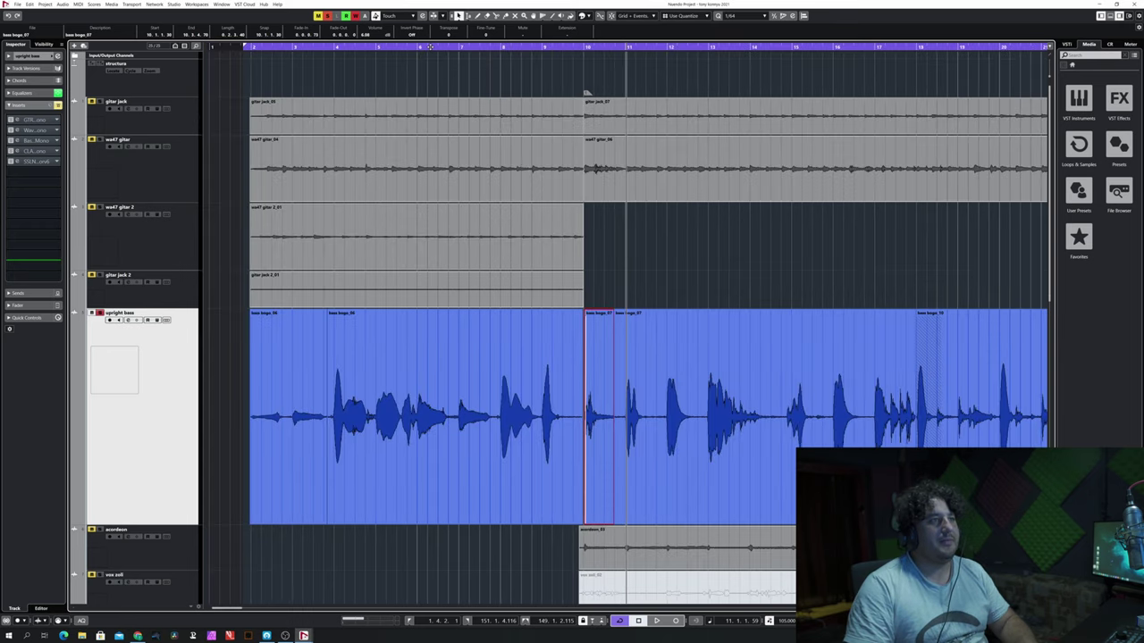
{"action": "key", "text": "g"}
{"action": "key", "text": "g"}
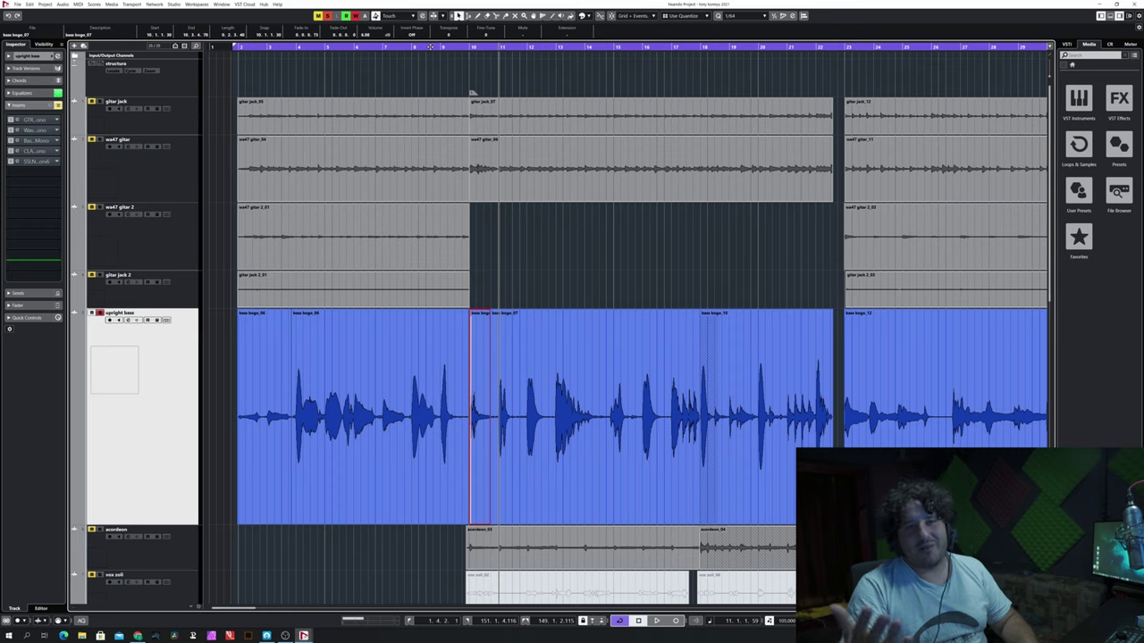
{"action": "key", "text": "g"}
{"action": "key", "text": "g"}
{"action": "key", "text": "g"}
{"action": "key", "text": "g"}
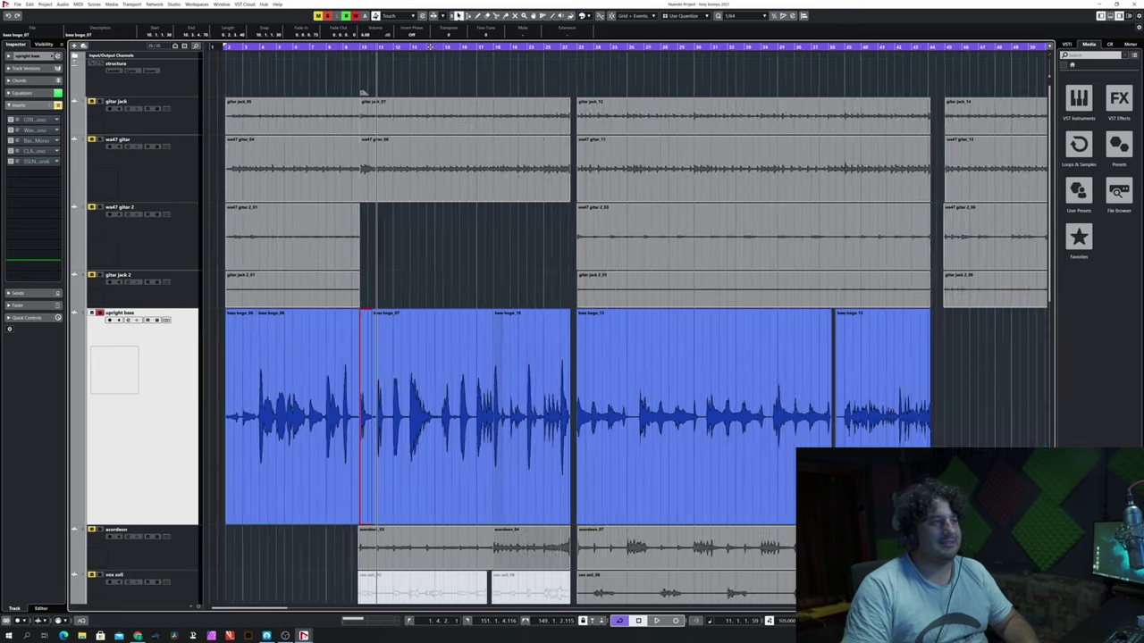
{"action": "left_click", "coordinate": [543, 46]}
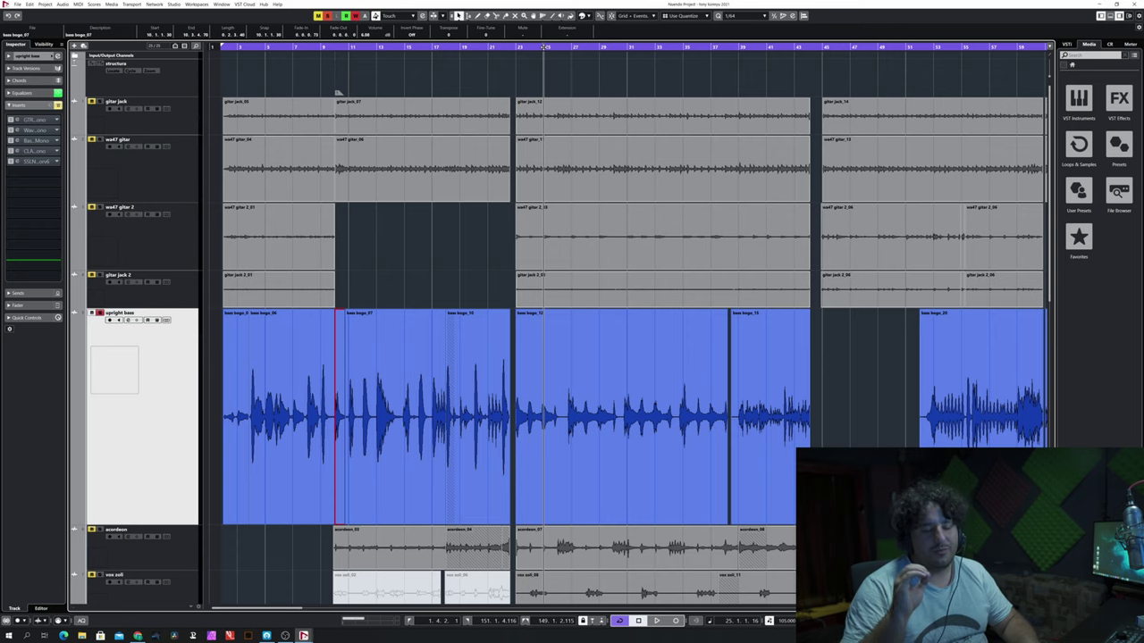
{"action": "key", "text": "h"}
{"action": "key", "text": "h"}
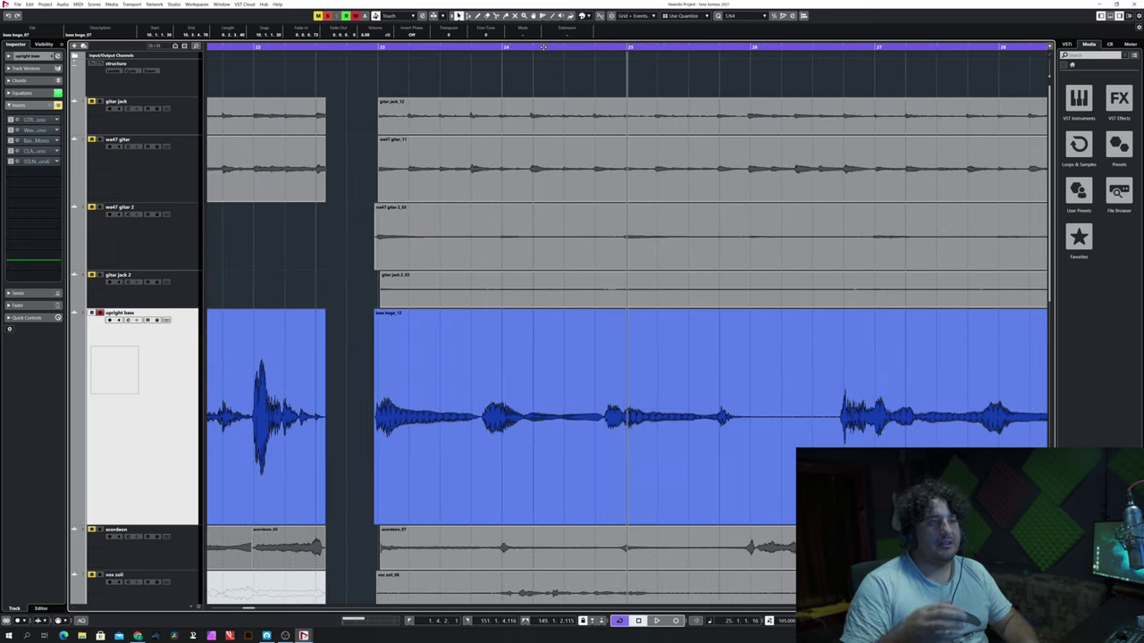
{"action": "key", "text": "g"}
{"action": "key", "text": "g"}
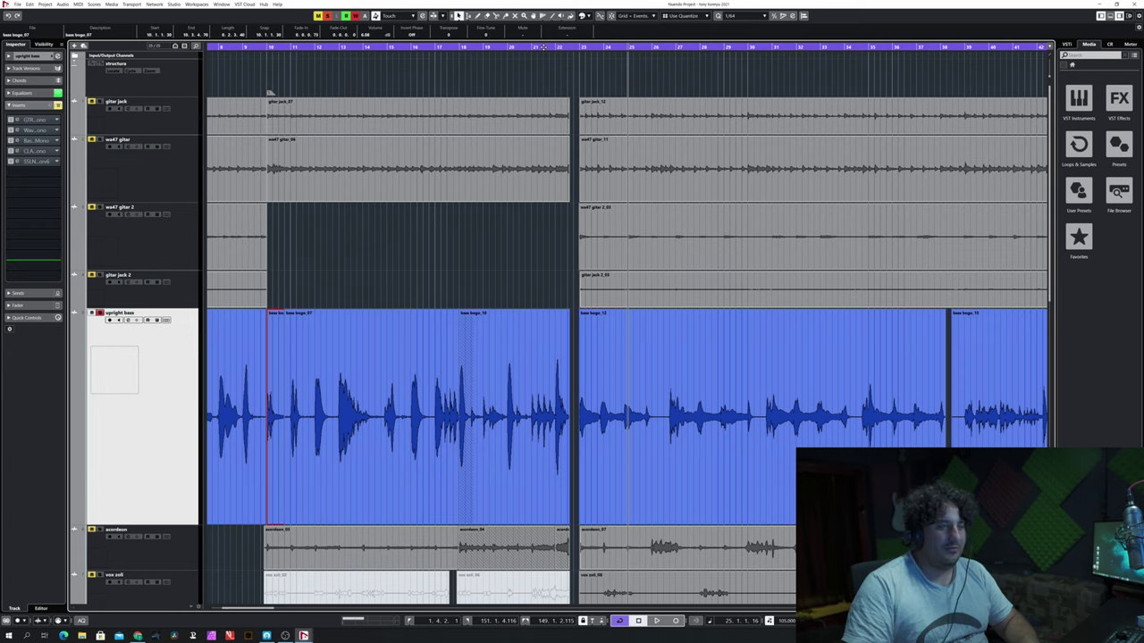
Examine the upright bass waveform's dynamics across the song's sections and up close in the opening bars
{"action": "key", "text": "g"}
{"action": "key", "text": "g"}
{"action": "key", "text": "g"}
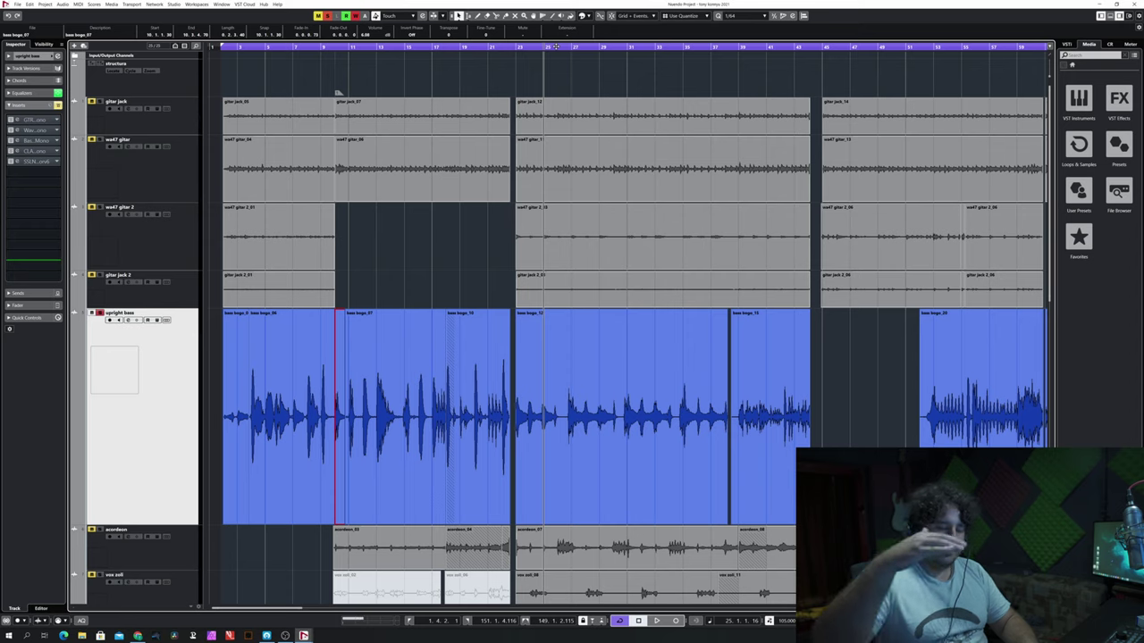
{"action": "key", "text": "g"}
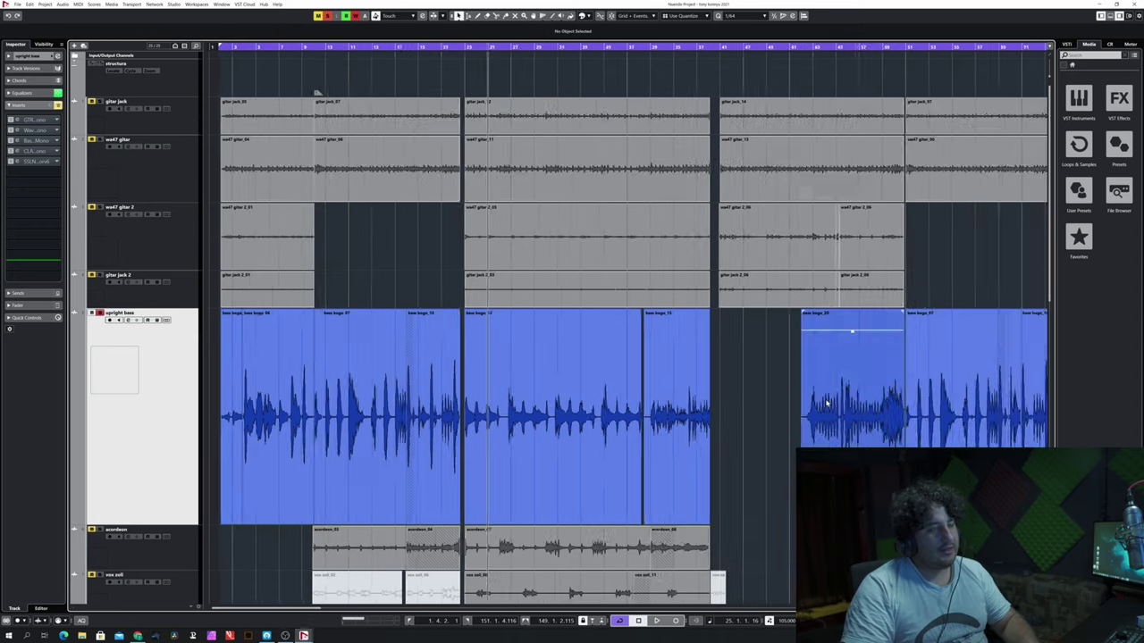
{"action": "key", "text": "h"}
{"action": "key", "text": "h"}
{"action": "key", "text": "g"}
{"action": "key", "text": "g"}
{"action": "key", "text": "g"}
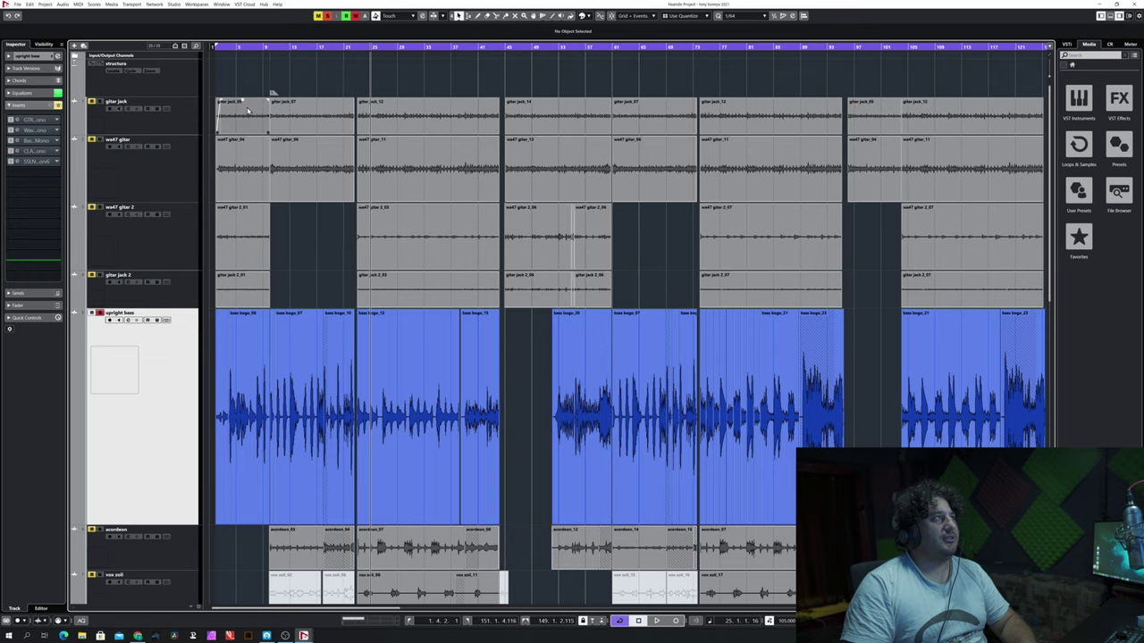
{"action": "key", "text": "g"}
{"action": "key", "text": "h"}
{"action": "key", "text": "h"}
{"action": "key", "text": "h"}
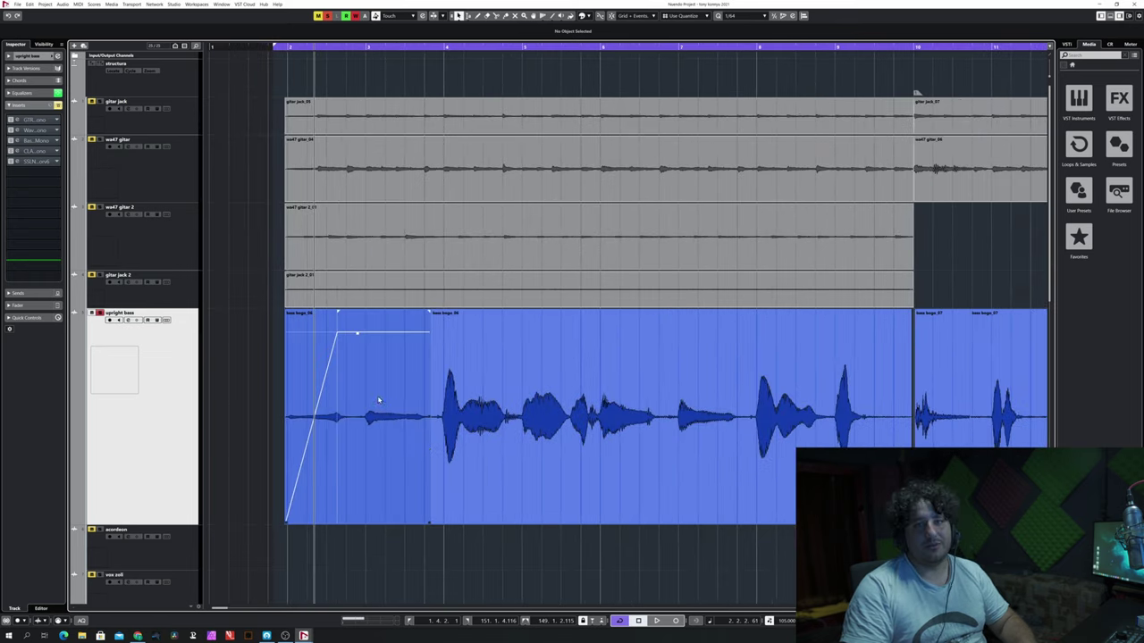
Compare the upright bass note levels over the full arrangement and up close around bars 6 to 20
{"action": "key", "text": "g"}
{"action": "key", "text": "g"}
{"action": "key", "text": "g"}
{"action": "key", "text": "g"}
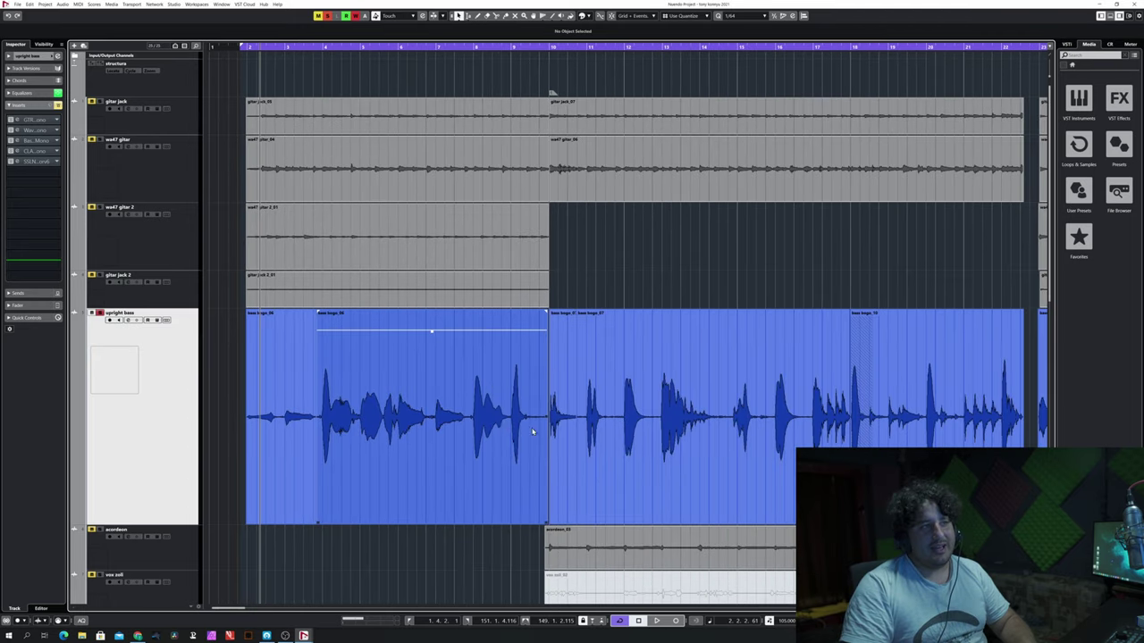
{"action": "key", "text": "g"}
{"action": "key", "text": "g"}
{"action": "key", "text": "g"}
{"action": "key", "text": "g"}
{"action": "key", "text": "g"}
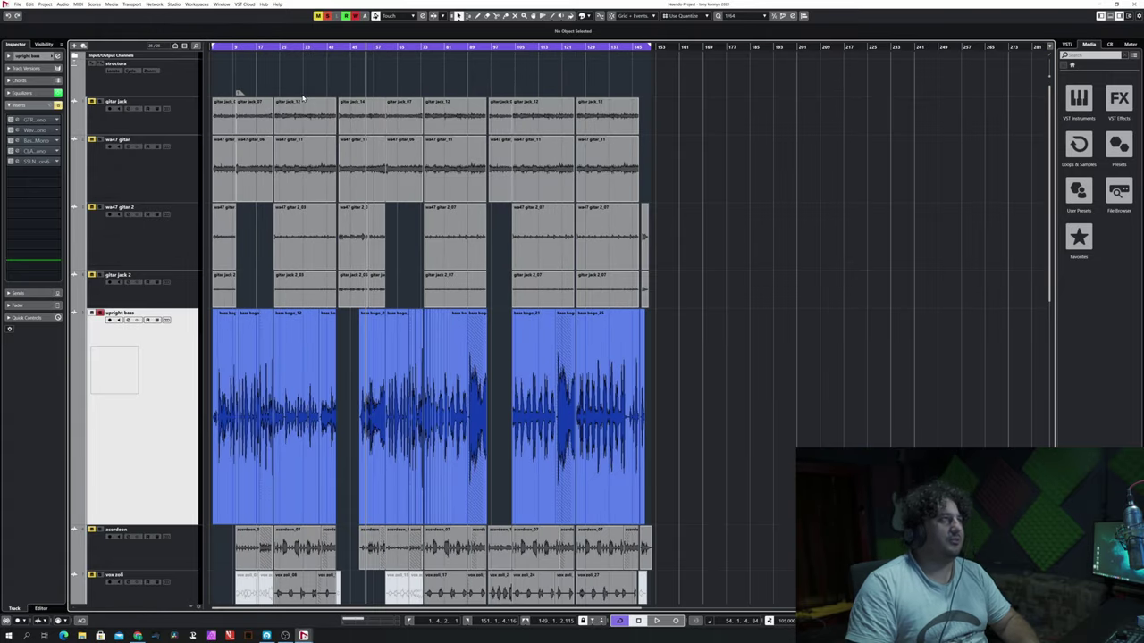
{"action": "key", "text": "h"}
{"action": "key", "text": "h"}
{"action": "key", "text": "h"}
{"action": "key", "text": "h"}
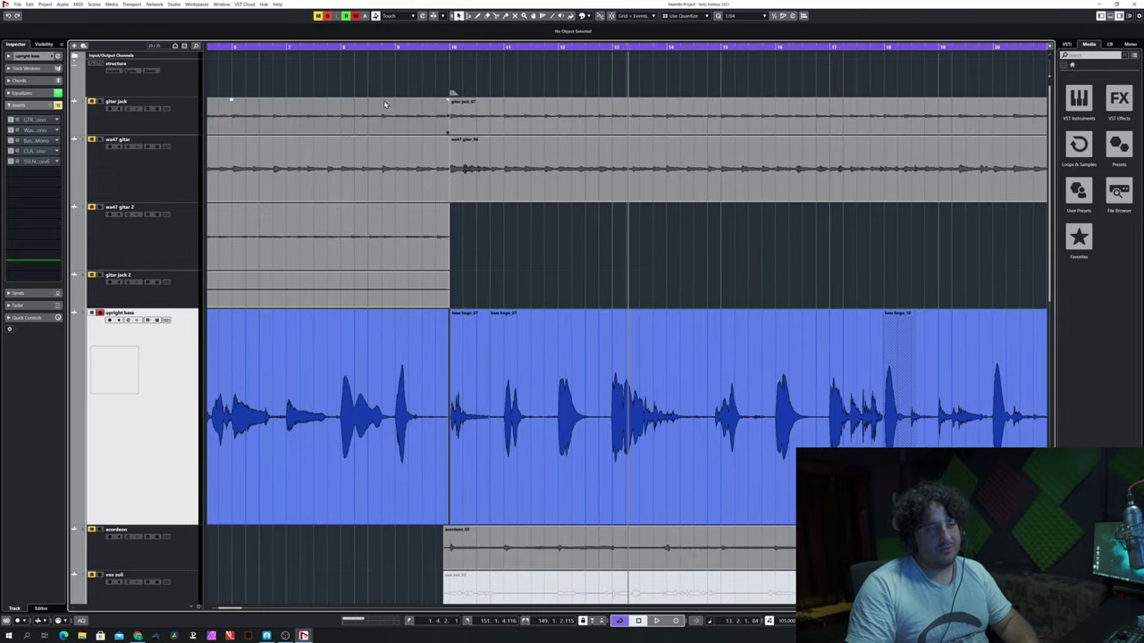
Slightly lower the volume of the upright bass event that runs from just after bar 10 to bar 18
{"action": "key", "text": "g"}
{"action": "key", "text": "g"}
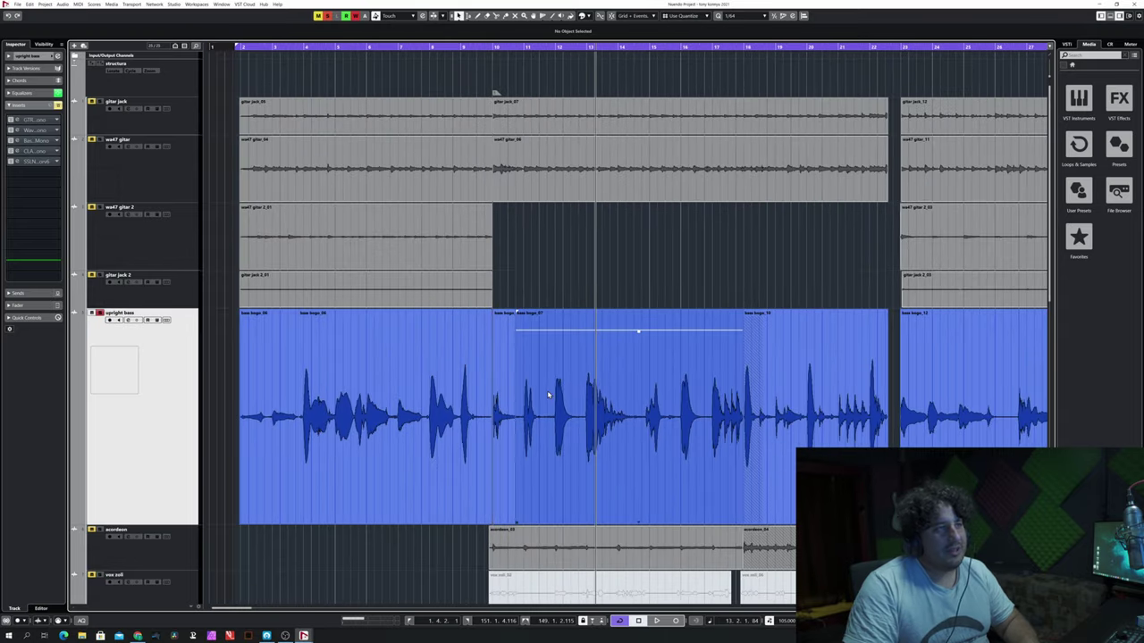
{"action": "left_click_drag", "start_coordinate": [638, 331], "coordinate": [638, 348]}
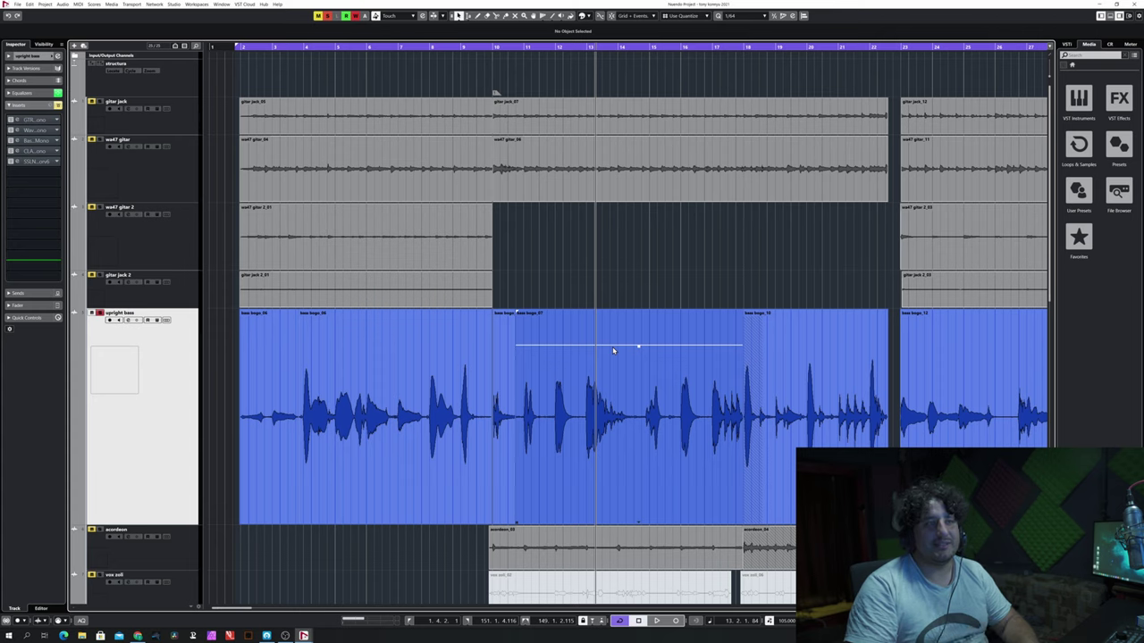
Split out the upright bass note around bar 15 as its own event and lower its volume
{"action": "right_click", "coordinate": [624, 441]}
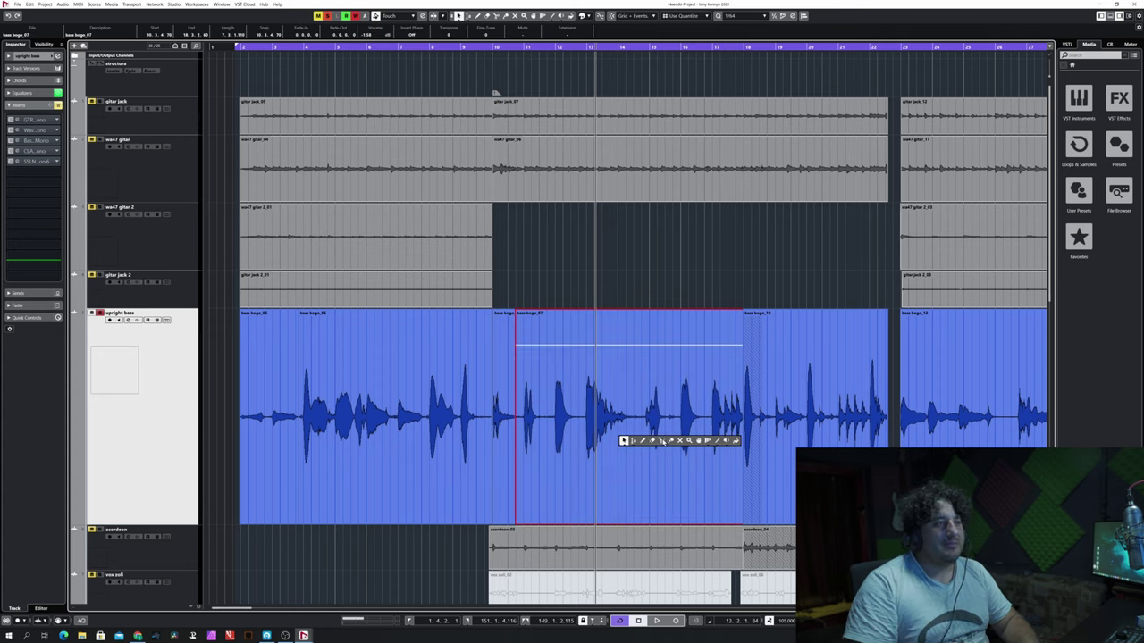
{"action": "left_click", "coordinate": [661, 440]}
{"action": "left_click", "coordinate": [638, 416]}
{"action": "left_click", "coordinate": [670, 417]}
{"action": "left_click", "coordinate": [657, 376]}
{"action": "left_click_drag", "start_coordinate": [653, 312], "coordinate": [659, 391]}
Split out the upright bass note around bar 16 as a separate event and reduce its volume strongly
{"action": "right_click", "coordinate": [701, 416]}
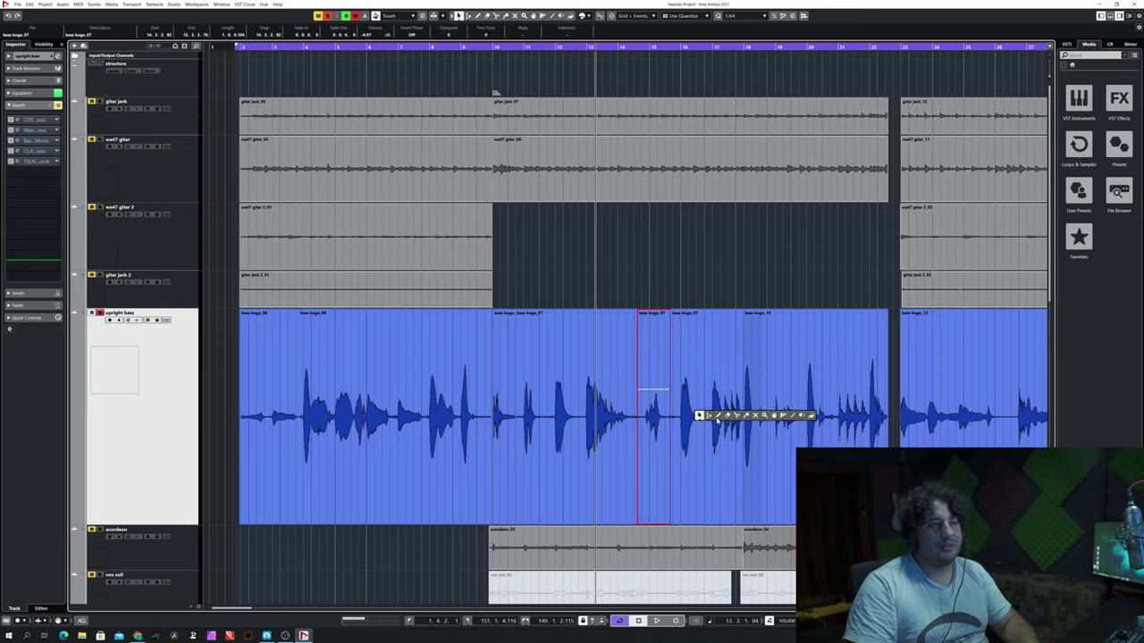
{"action": "left_click", "coordinate": [737, 420]}
{"action": "left_click_drag", "start_coordinate": [670, 420], "coordinate": [703, 420]}
{"action": "left_click_drag", "start_coordinate": [687, 313], "coordinate": [687, 417]}
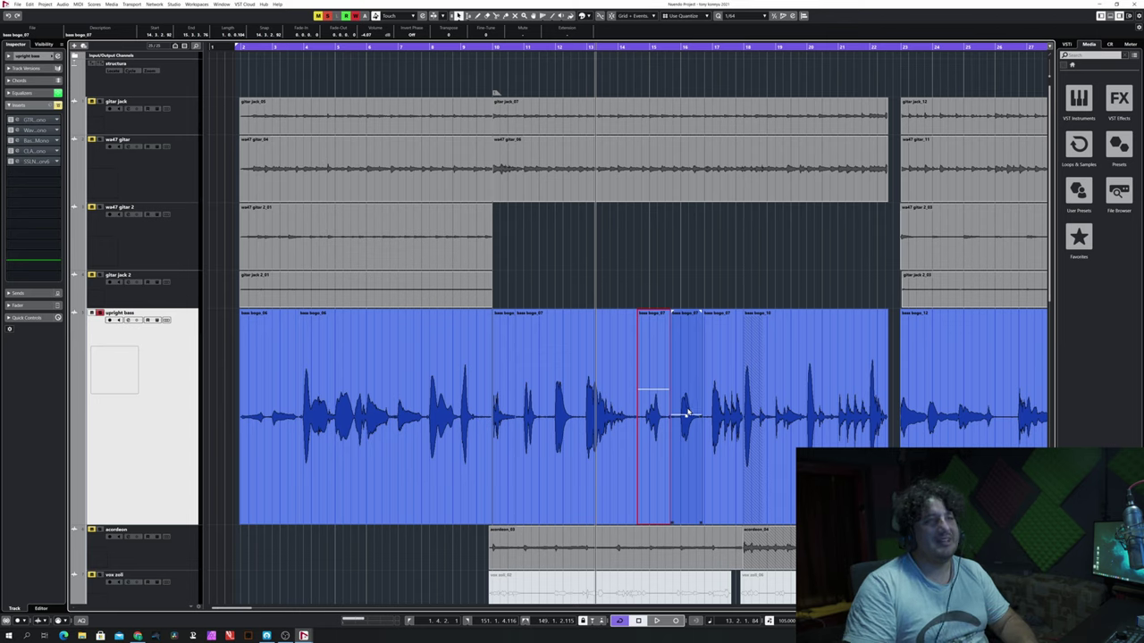
{"action": "left_click_drag", "start_coordinate": [687, 417], "coordinate": [686, 427]}
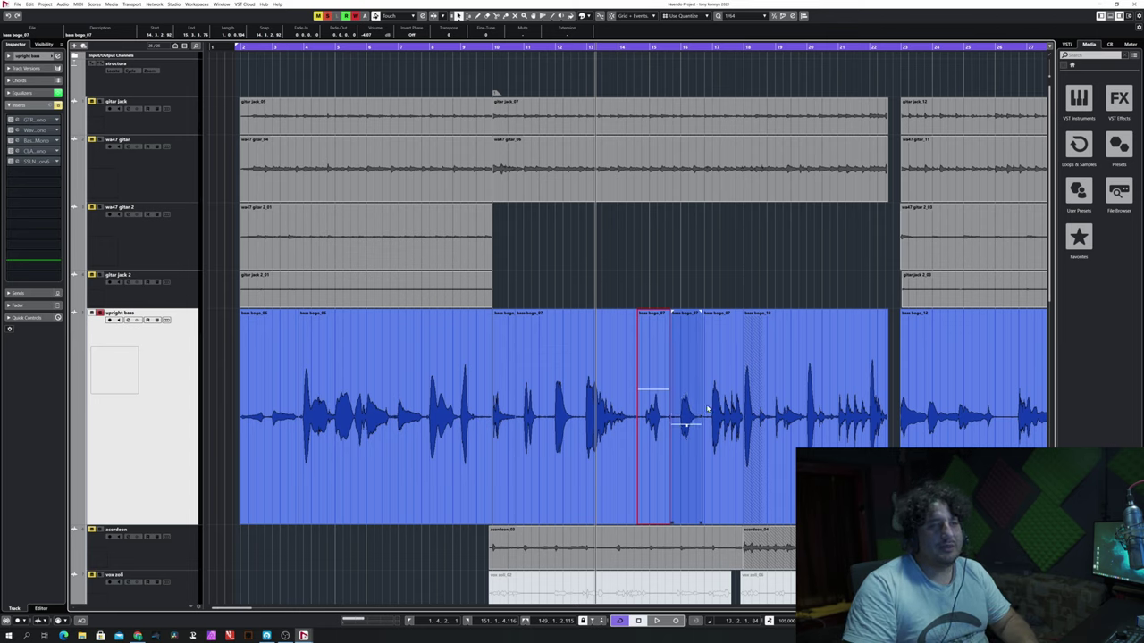
{"action": "left_click", "coordinate": [764, 423]}
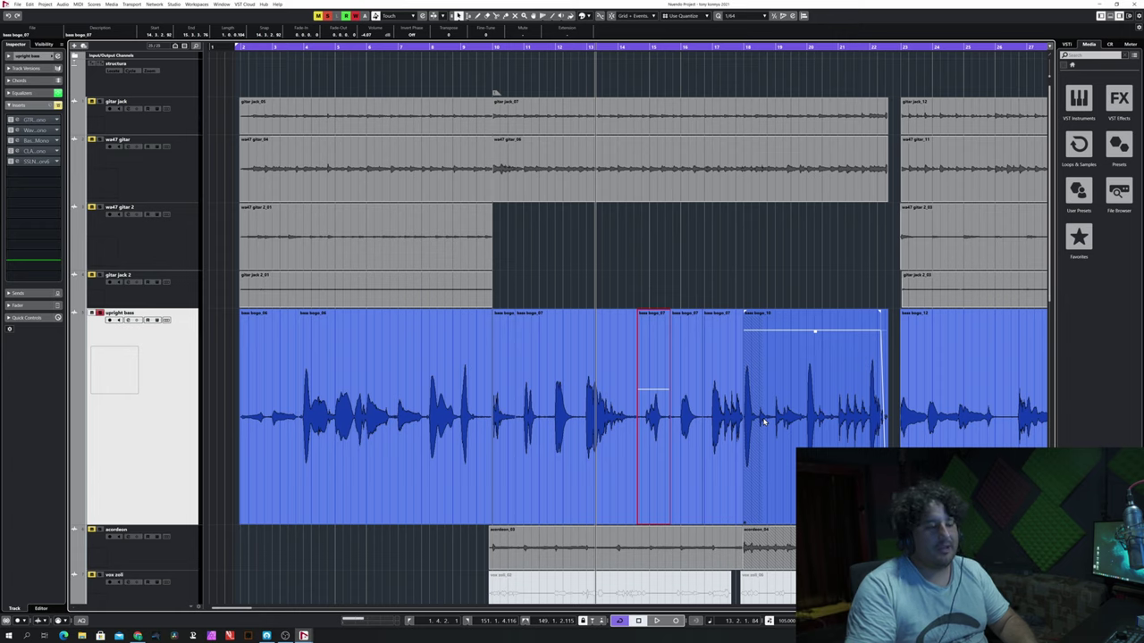
Examine the upright bass levels across the song's sections and briefly play the track from bar 69
{"action": "scroll", "coordinate": [764, 422], "scroll_direction": "down", "scroll_amount": 3}
{"action": "left_click", "coordinate": [591, 271]}
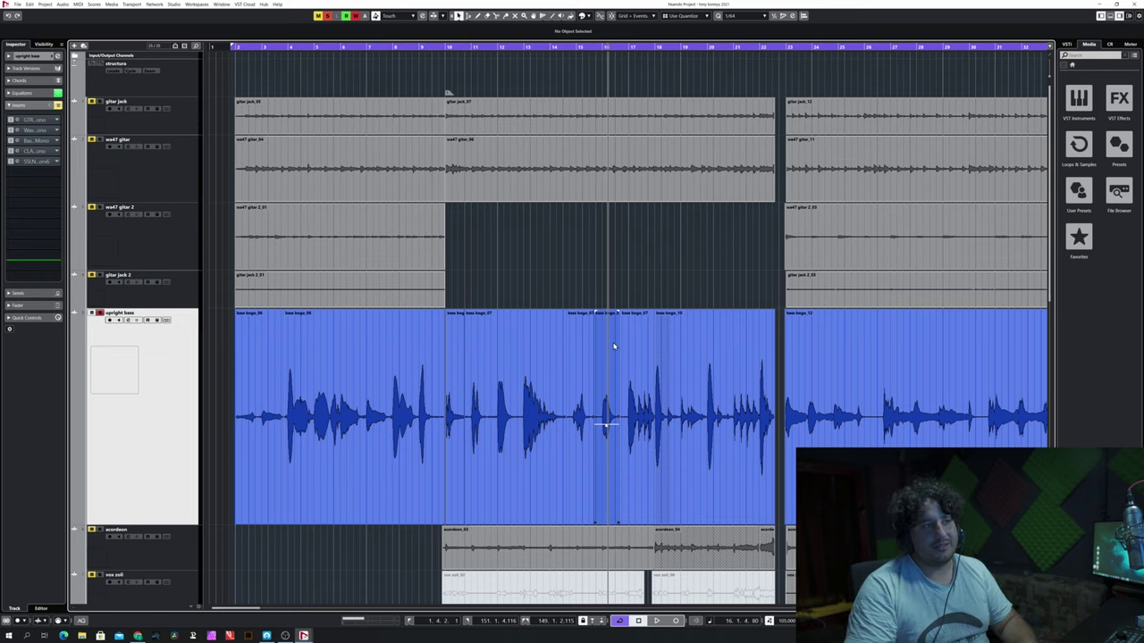
{"action": "key", "text": "g"}
{"action": "key", "text": "g"}
{"action": "key", "text": "g"}
{"action": "key", "text": "g"}
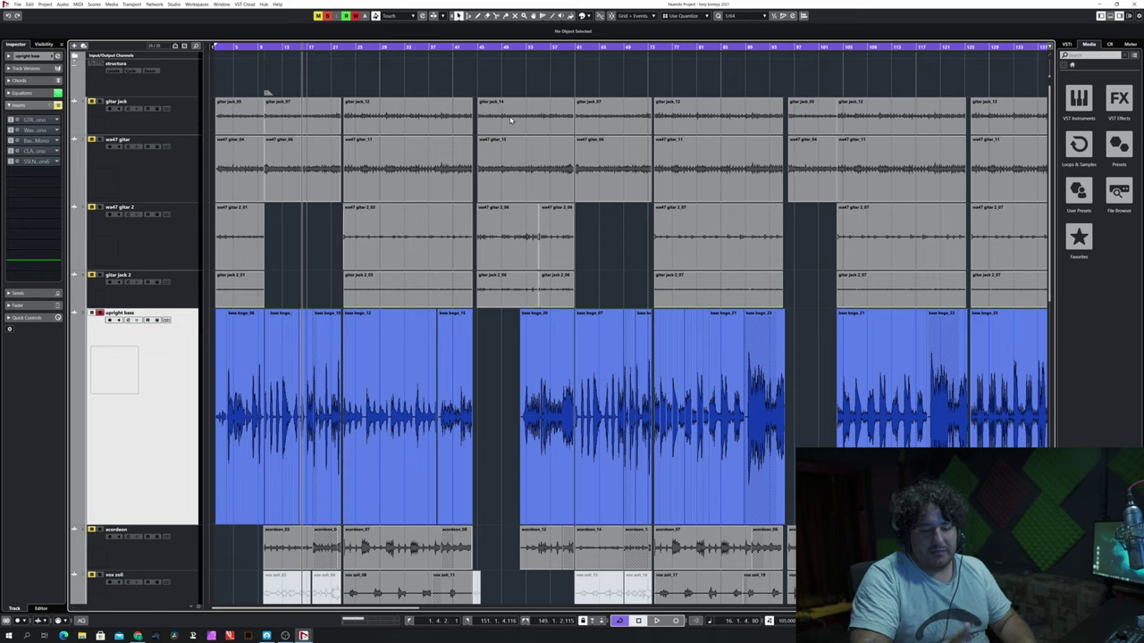
{"action": "key", "text": "h"}
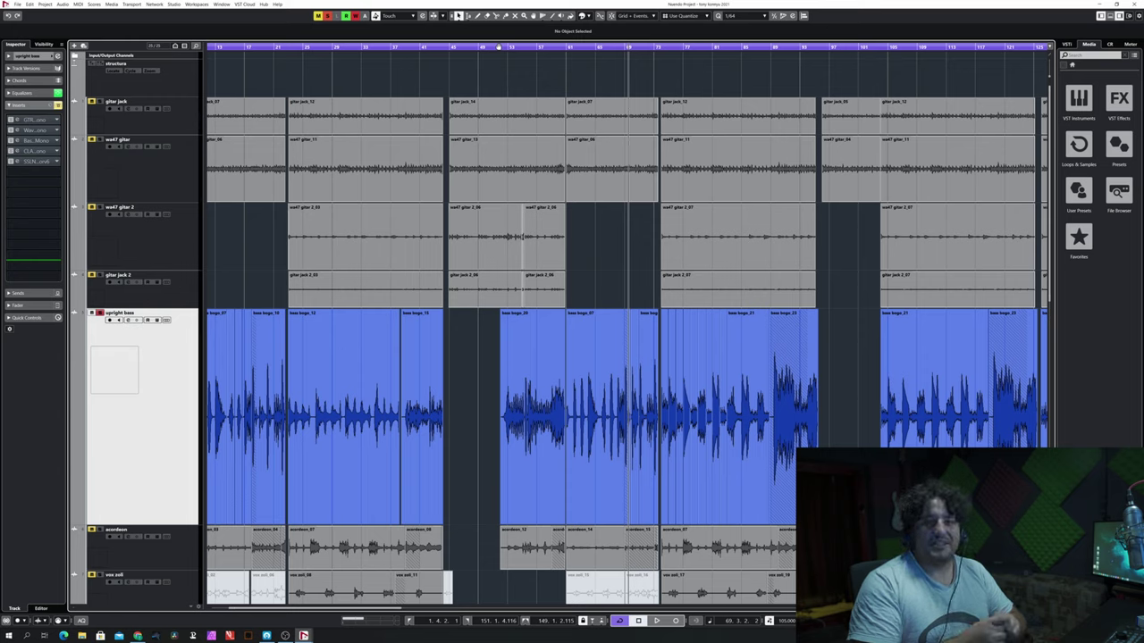
{"action": "key", "text": "space"}
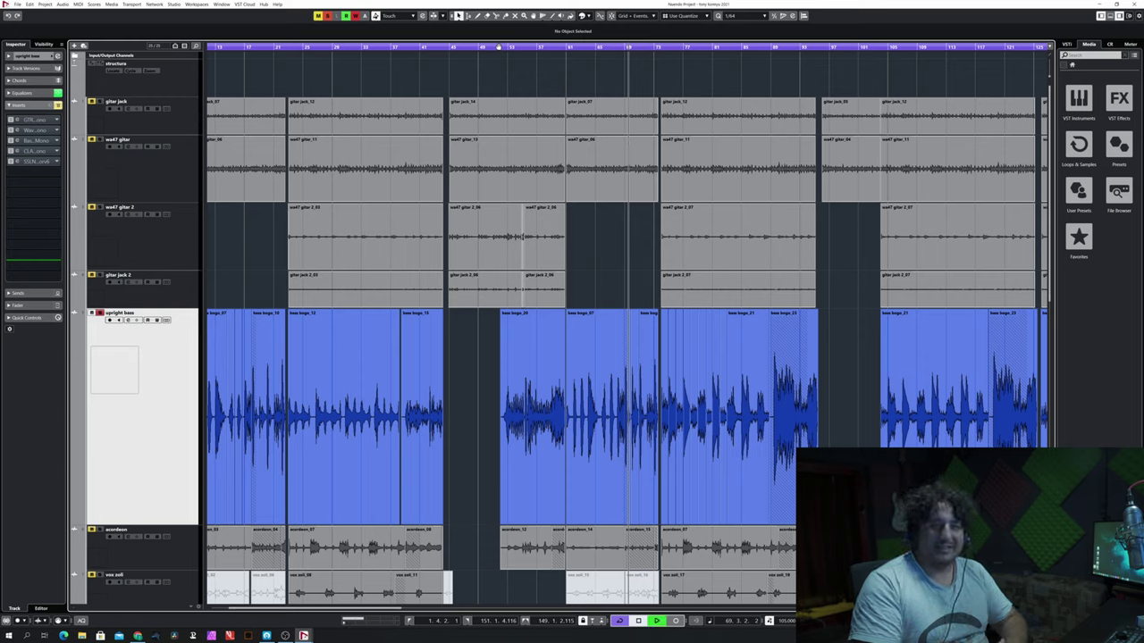
{"action": "key", "text": "space"}
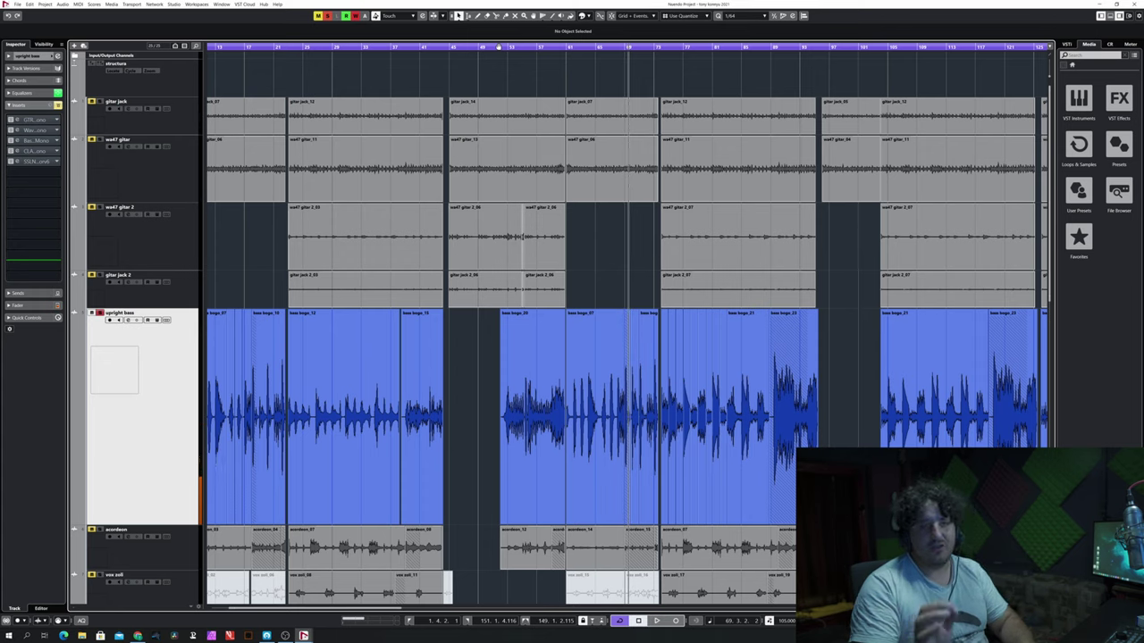
Place the playback cursor at bar 77 and play the upright bass notes in that section up close
{"action": "key", "text": "g"}
{"action": "key", "text": "g"}
{"action": "key", "text": "g"}
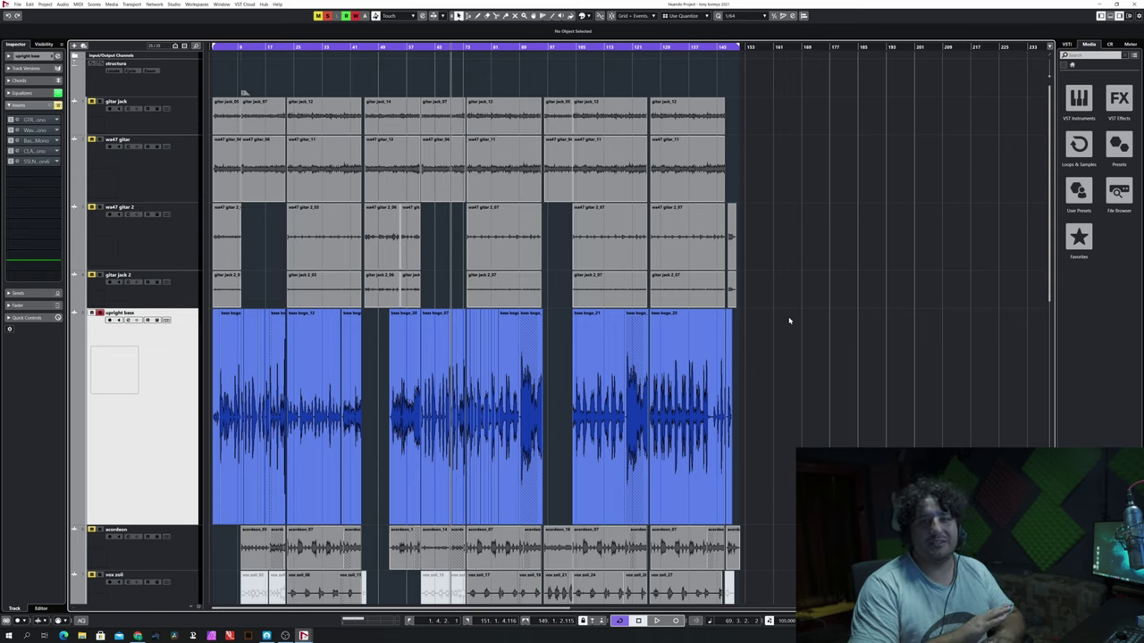
{"action": "key", "text": "h"}
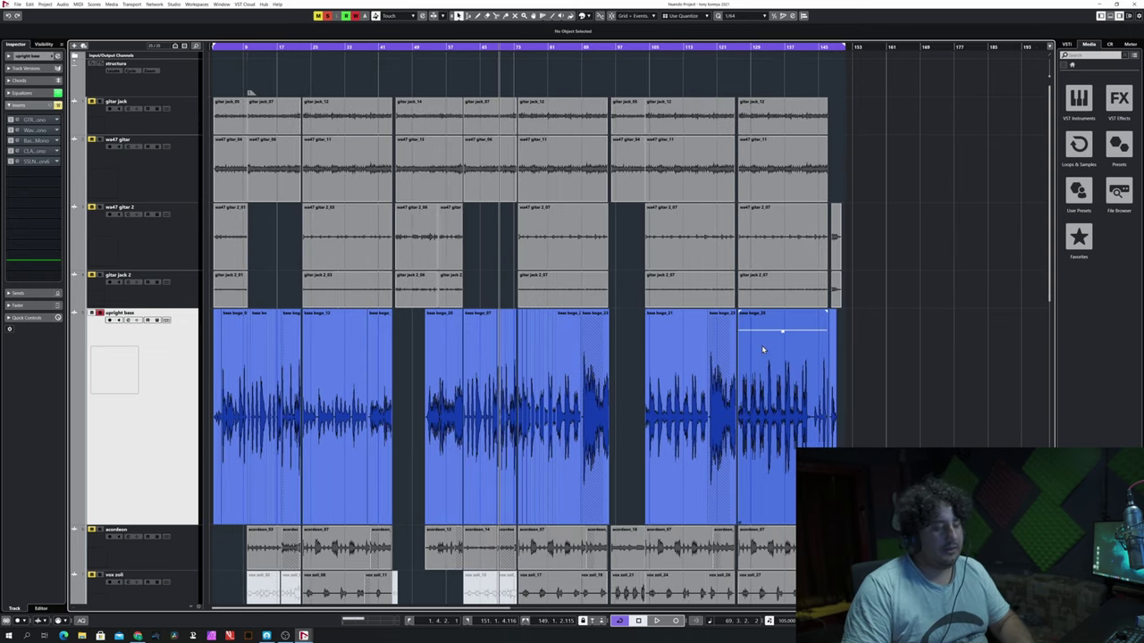
{"action": "key", "text": "h"}
{"action": "left_click", "coordinate": [600, 49]}
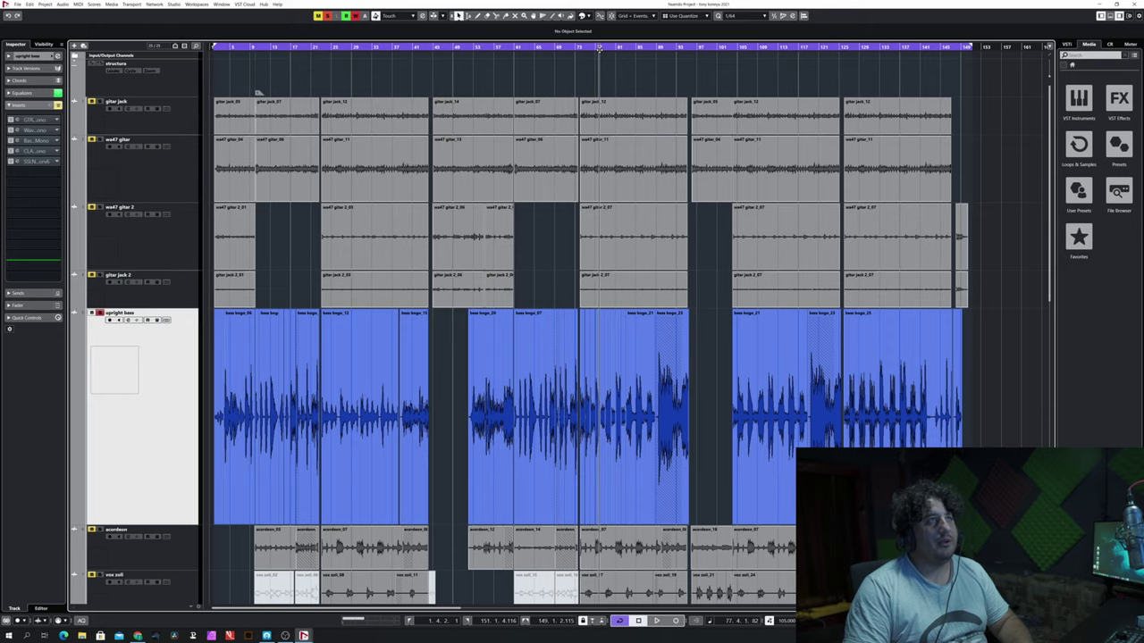
{"action": "key", "text": "h"}
{"action": "key", "text": "h"}
{"action": "key", "text": "h"}
{"action": "key", "text": "h"}
{"action": "key", "text": "h"}
{"action": "key", "text": "space"}
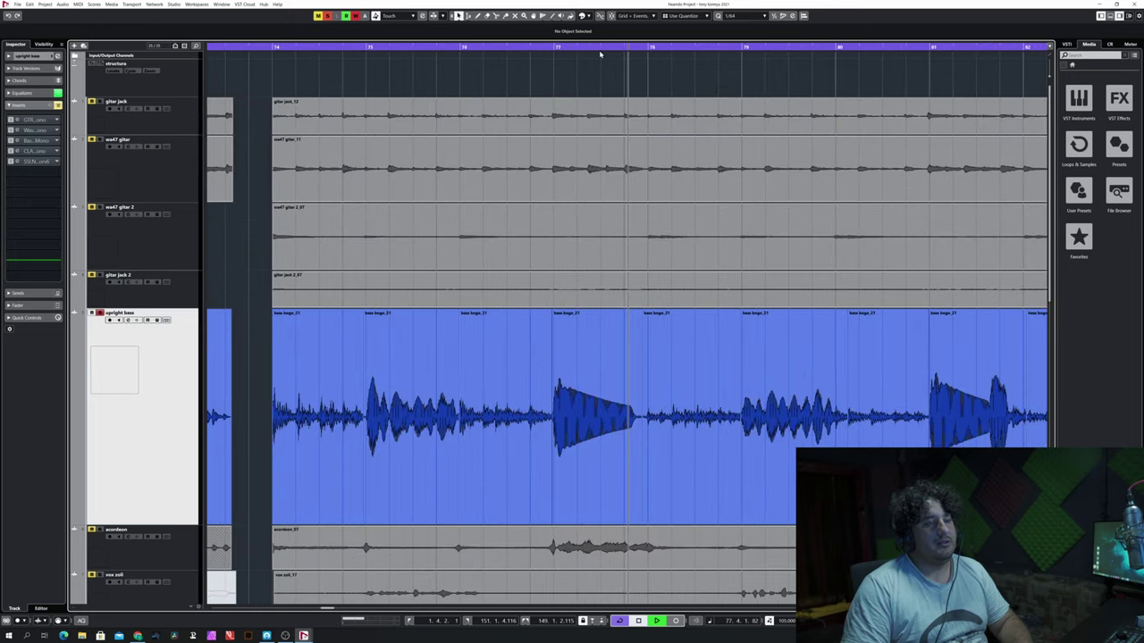
{"action": "key", "text": "g"}
{"action": "key", "text": "g"}
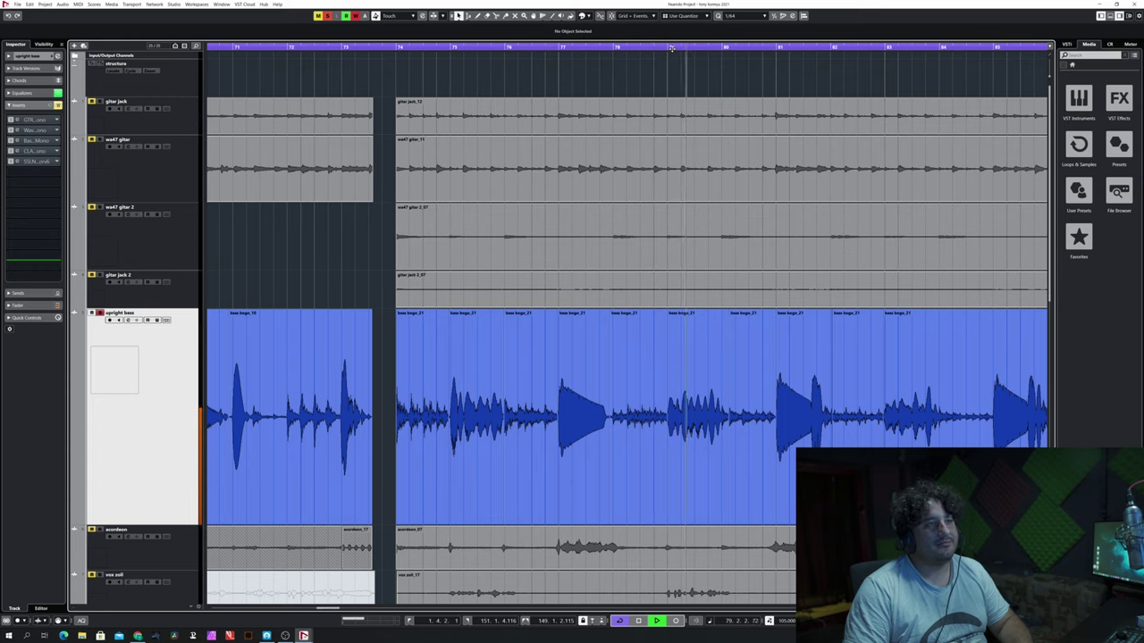
{"action": "key", "text": "space"}
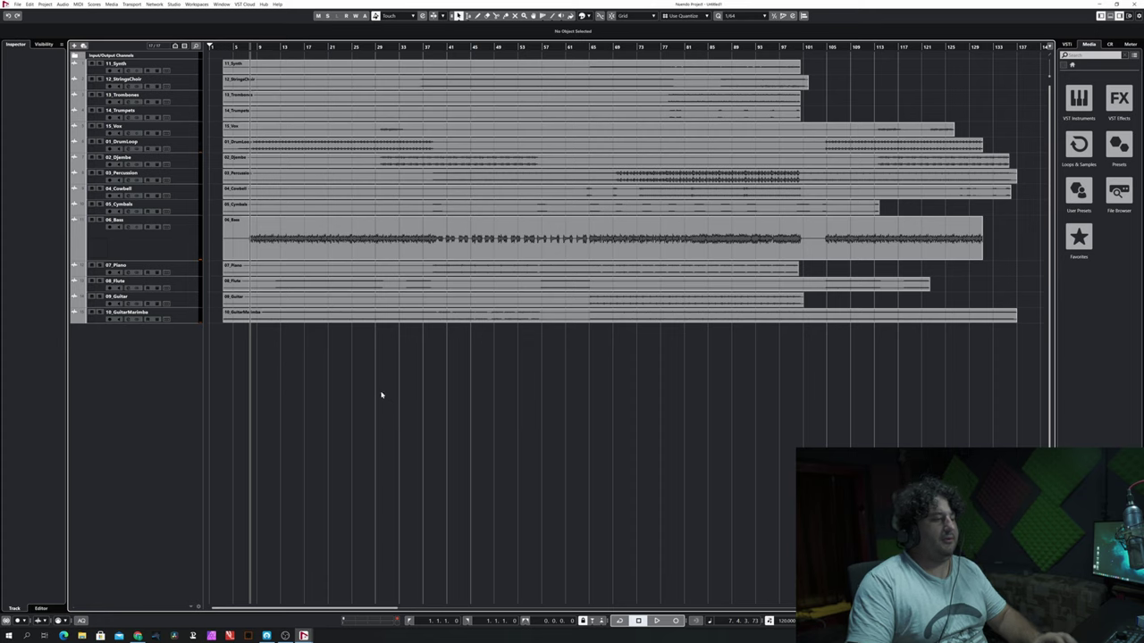
Enlarge the 06_Bass track in the second project and play the song, skipping ahead to about bar 32
{"action": "left_click", "coordinate": [134, 239]}
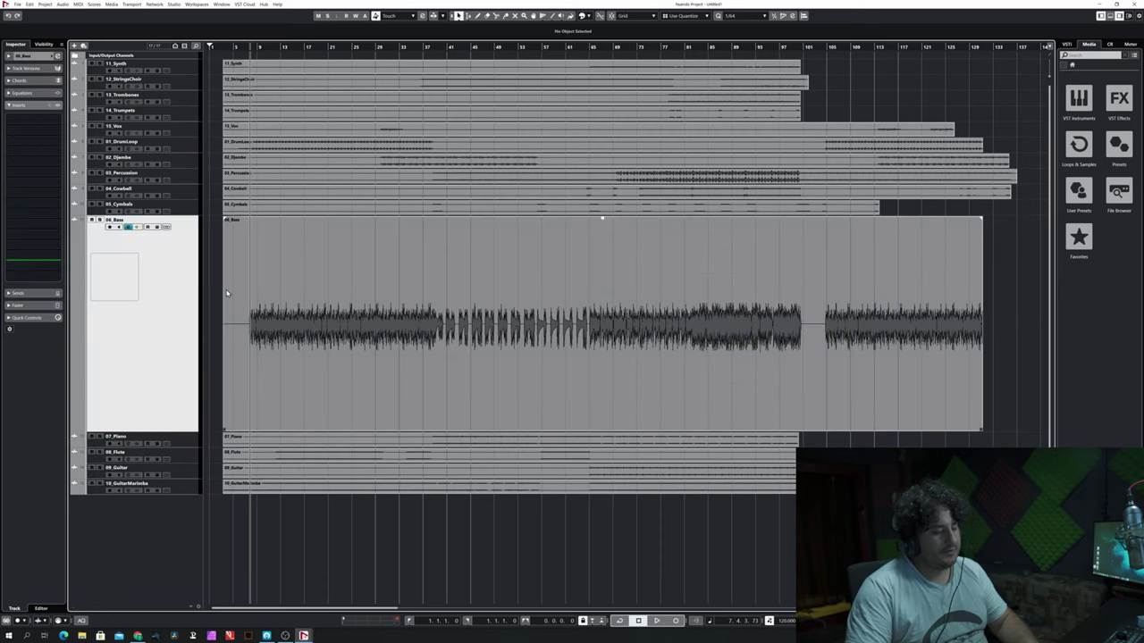
{"action": "key", "text": "space"}
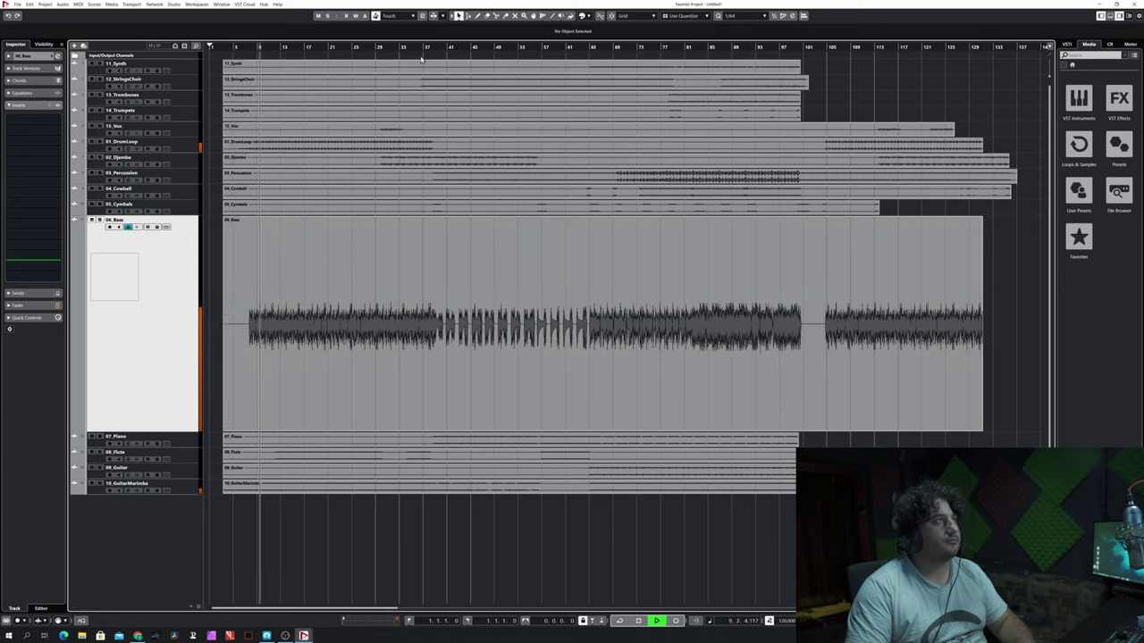
{"action": "left_click", "coordinate": [391, 46]}
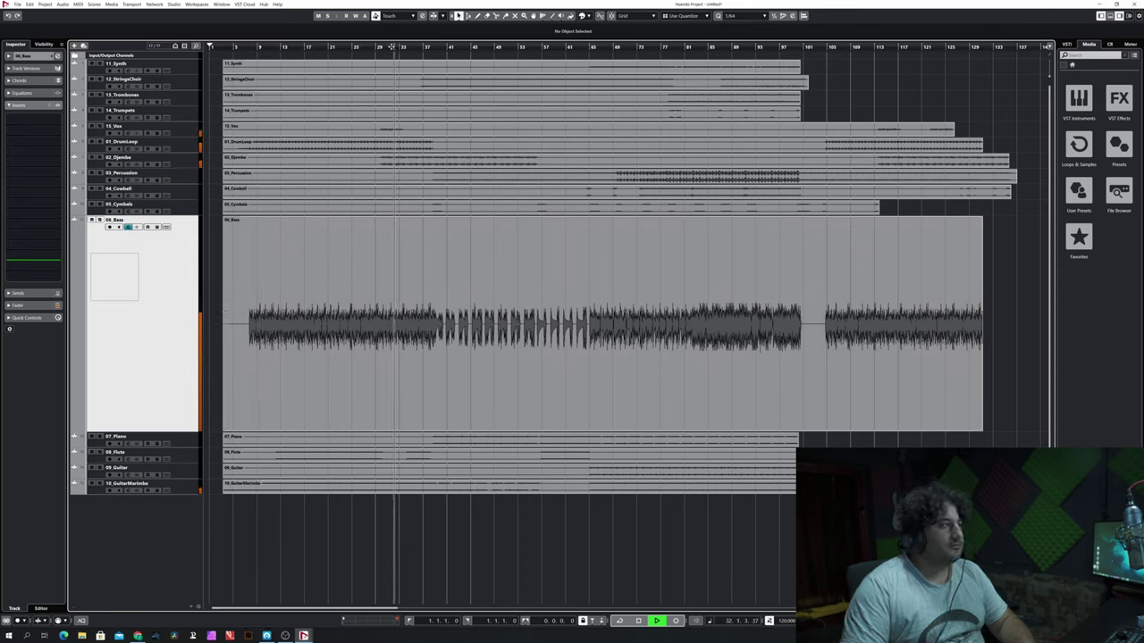
Enlarge the 10_GuitarMarimba and 07_Piano tracks to show their waveforms
{"action": "left_click", "coordinate": [189, 491]}
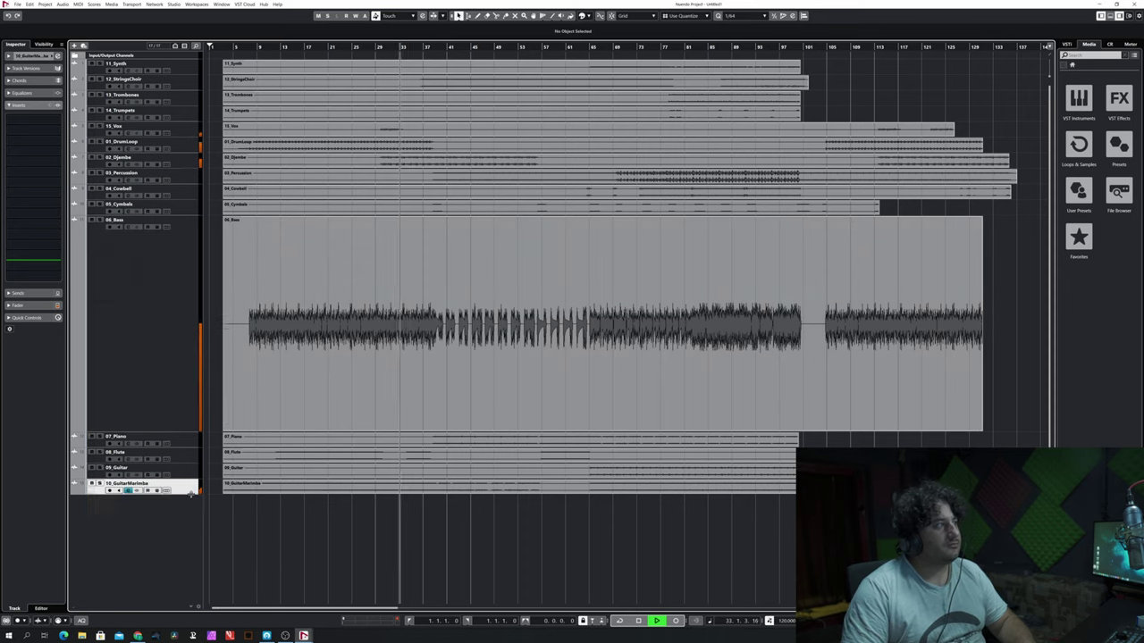
{"action": "left_click_drag", "start_coordinate": [190, 494], "coordinate": [192, 559]}
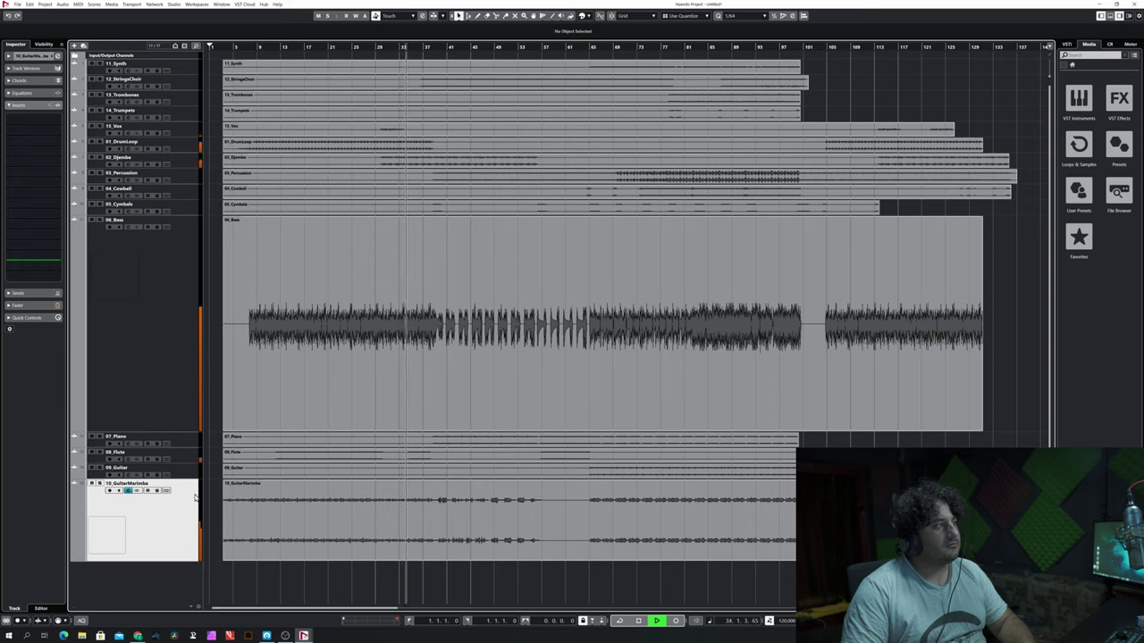
{"action": "left_click", "coordinate": [189, 443]}
{"action": "left_click_drag", "start_coordinate": [193, 449], "coordinate": [199, 503]}
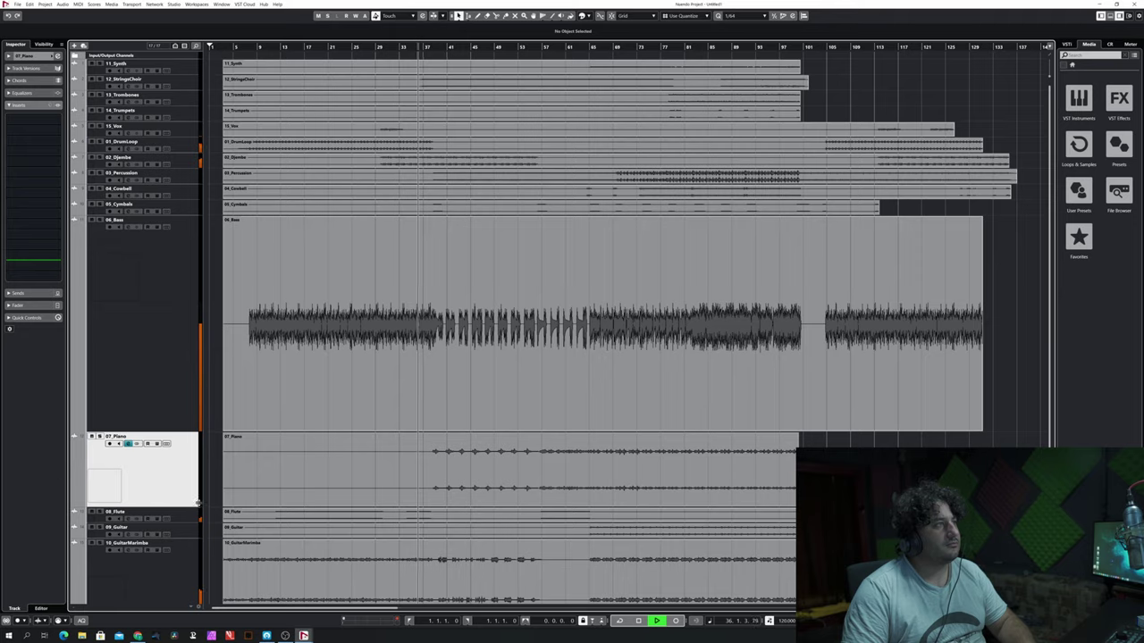
Stop playback and solo the 06_Bass track, giving it a purple color
{"action": "left_click", "coordinate": [536, 269]}
{"action": "key", "text": "space"}
{"action": "key", "text": "g"}
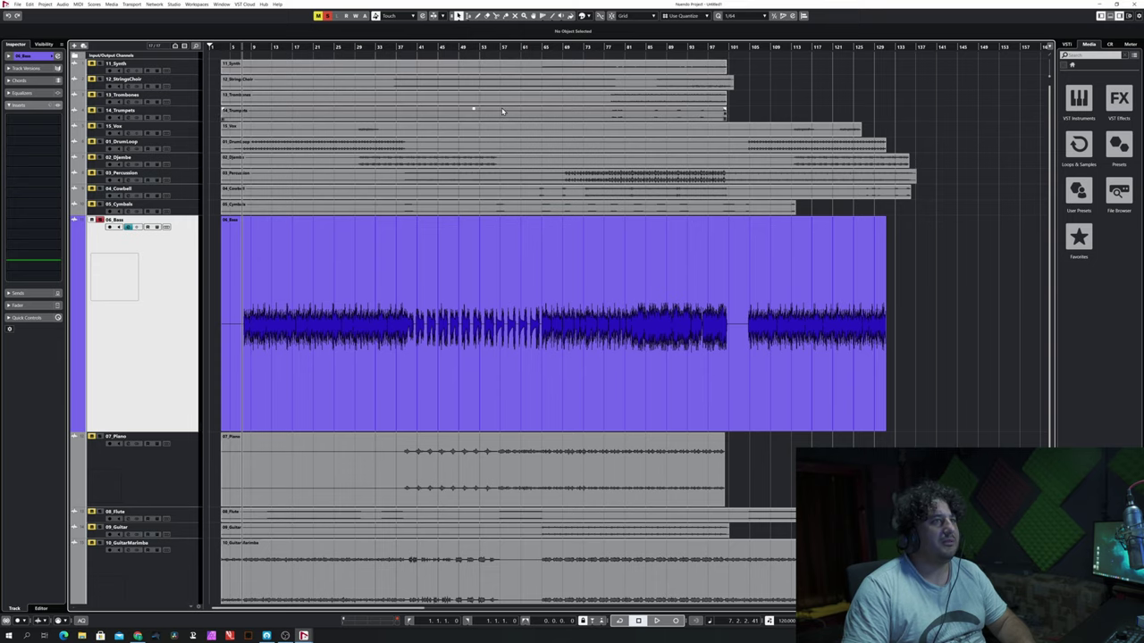
Play the soloed 06_Bass track from bar 7 and inspect its first notes up close
{"action": "key", "text": "space"}
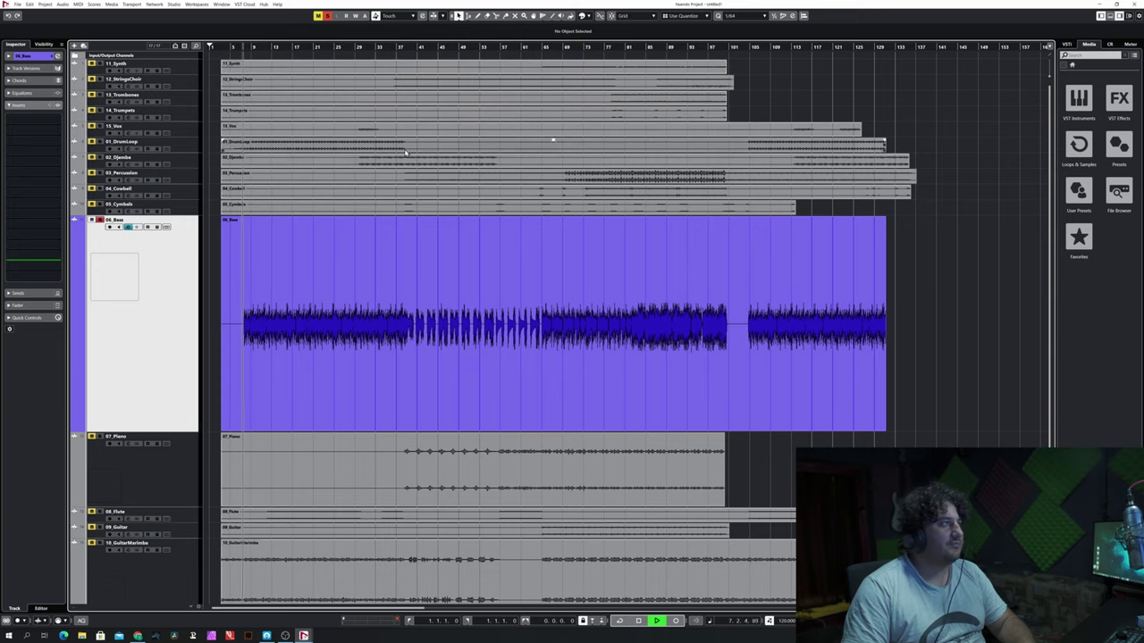
{"action": "key", "text": "h"}
{"action": "key", "text": "h"}
{"action": "key", "text": "h"}
{"action": "key", "text": "h"}
{"action": "key", "text": "h"}
{"action": "key", "text": "h"}
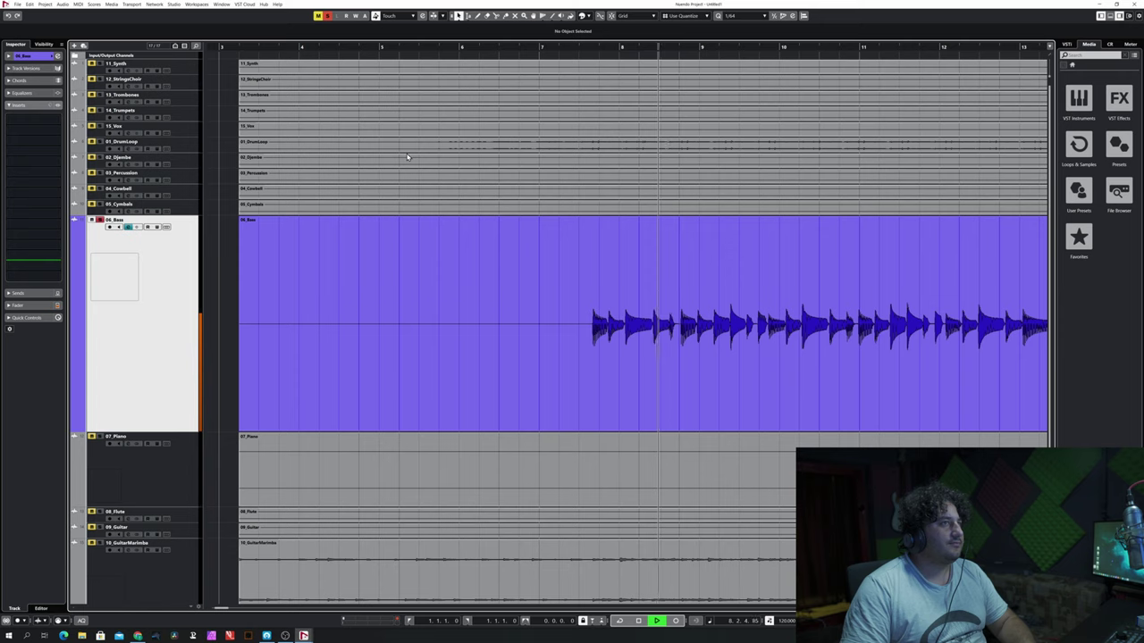
{"action": "key", "text": "g"}
{"action": "key", "text": "g"}
{"action": "key", "text": "space"}
{"action": "key", "text": "h"}
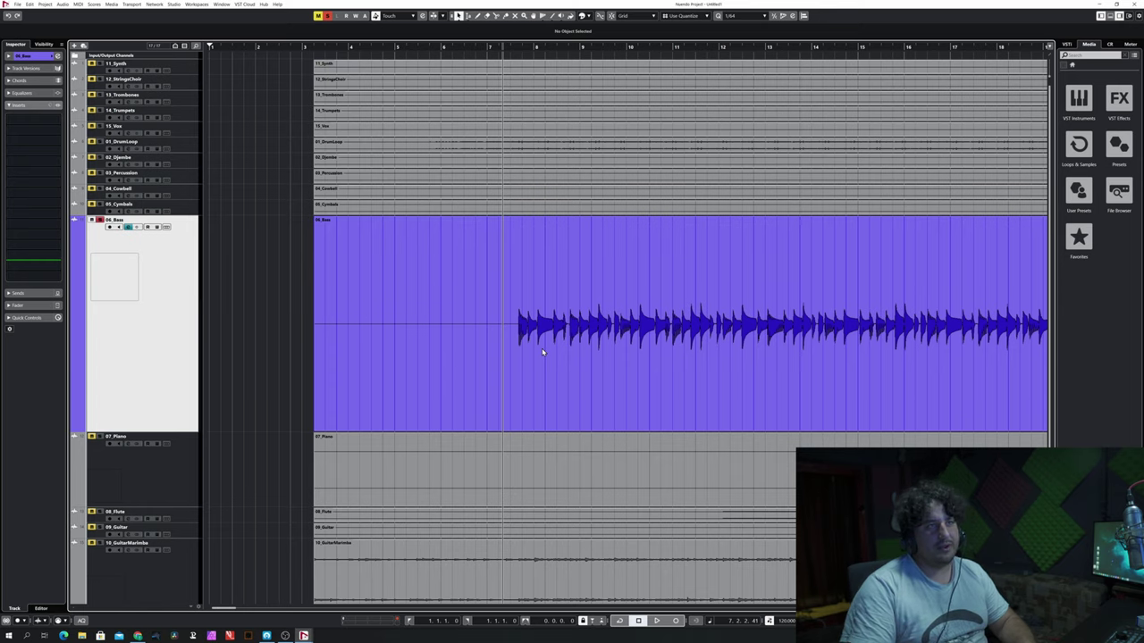
Replay the soloed 06_Bass track from bar 7 to about bar 12 while examining the levels of its individual notes
{"action": "key", "text": "space"}
{"action": "key", "text": "h"}
{"action": "key", "text": "h"}
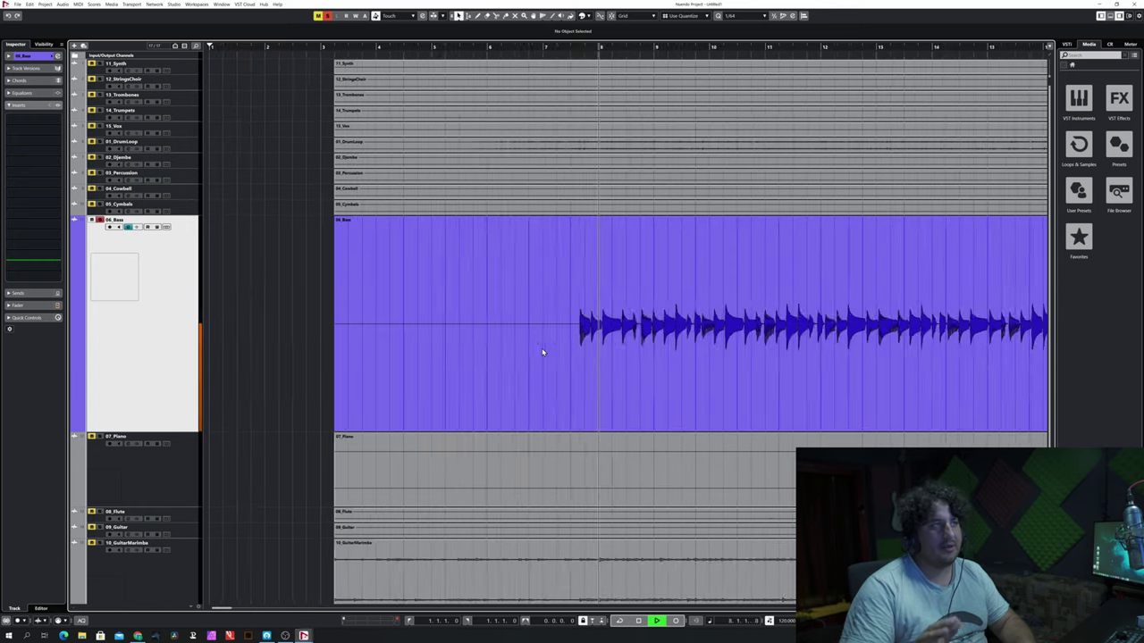
{"action": "key", "text": "h"}
{"action": "key", "text": "h"}
{"action": "key", "text": "h"}
{"action": "key", "text": "h"}
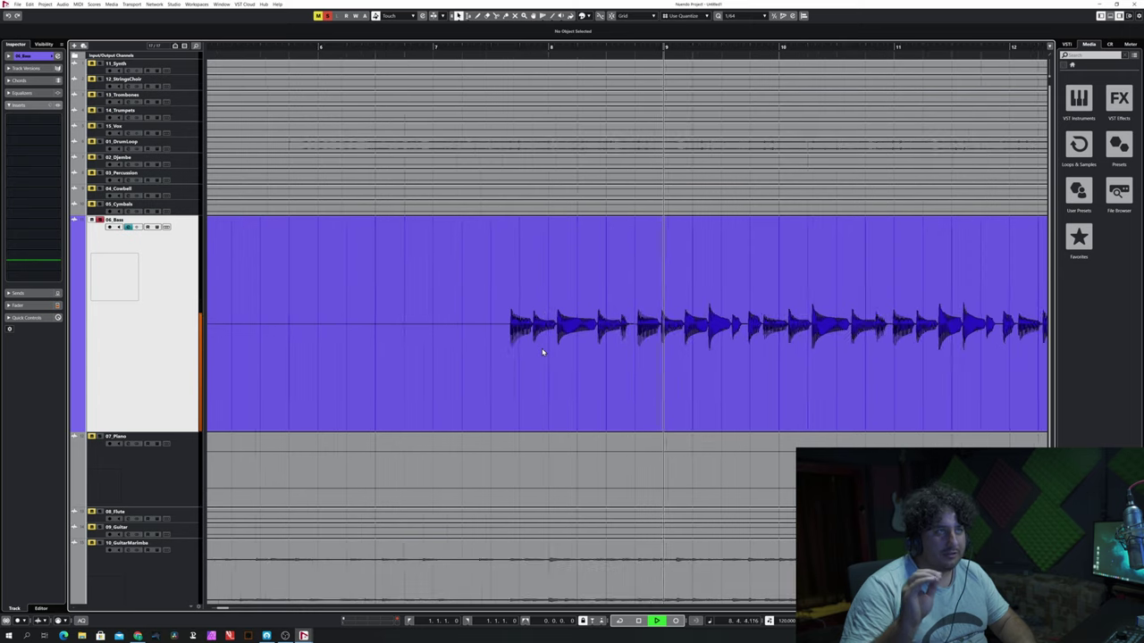
{"action": "key", "text": "h"}
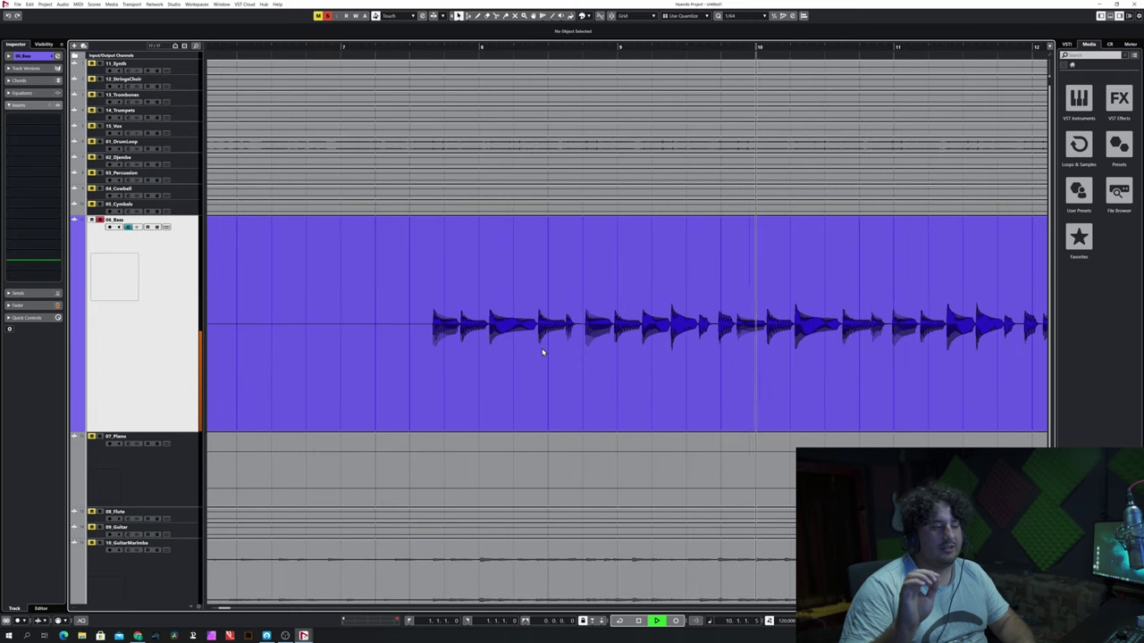
{"action": "key", "text": "g"}
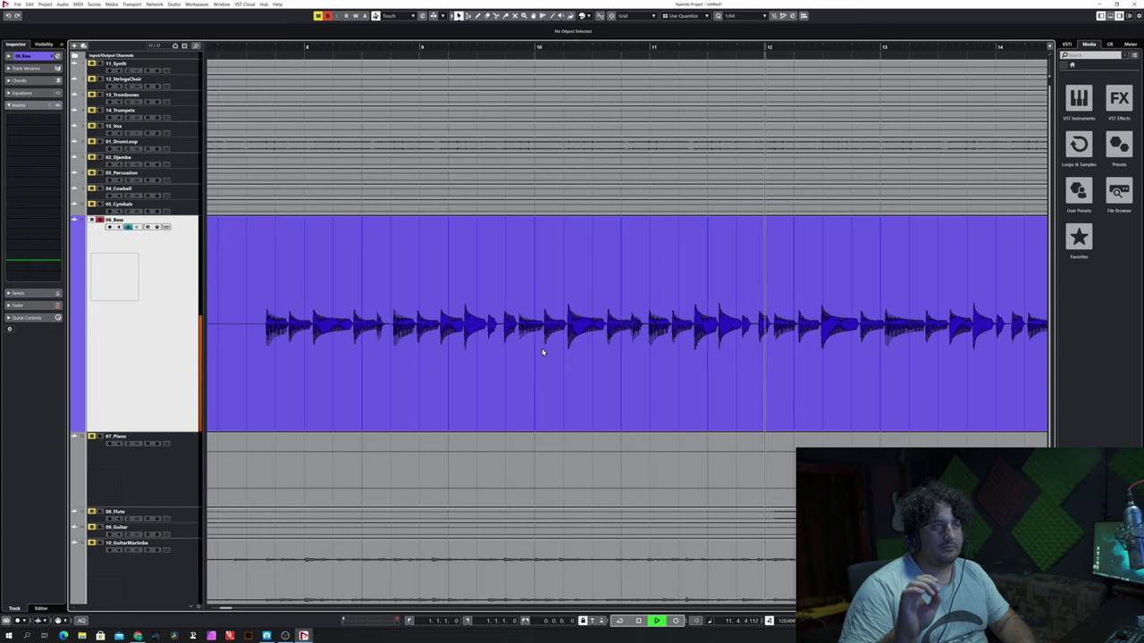
{"action": "key", "text": "space"}
Examine the 06_Bass waveform across the full length of the song
{"action": "key", "text": "g"}
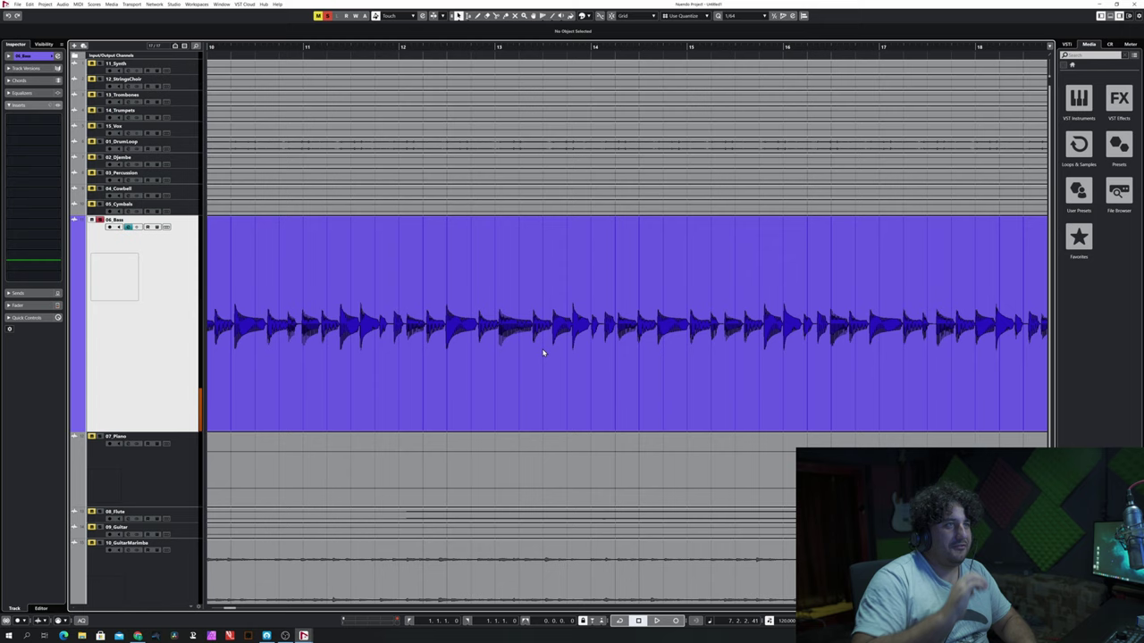
{"action": "key", "text": "g"}
{"action": "key", "text": "g"}
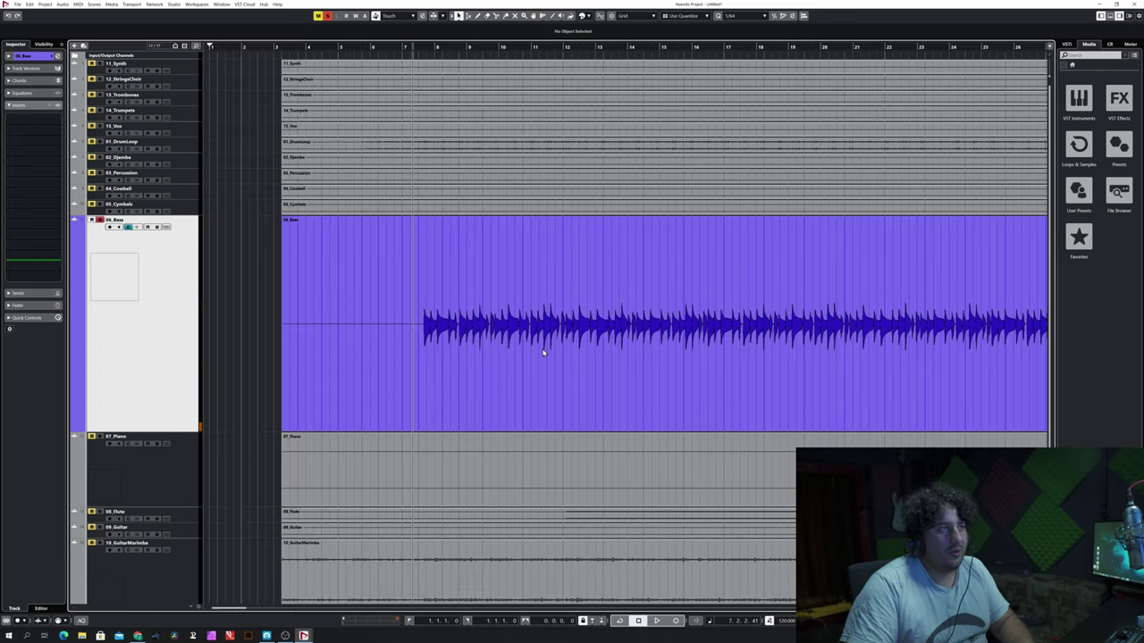
{"action": "key", "text": "g"}
{"action": "key", "text": "g"}
{"action": "key", "text": "g"}
{"action": "key", "text": "g"}
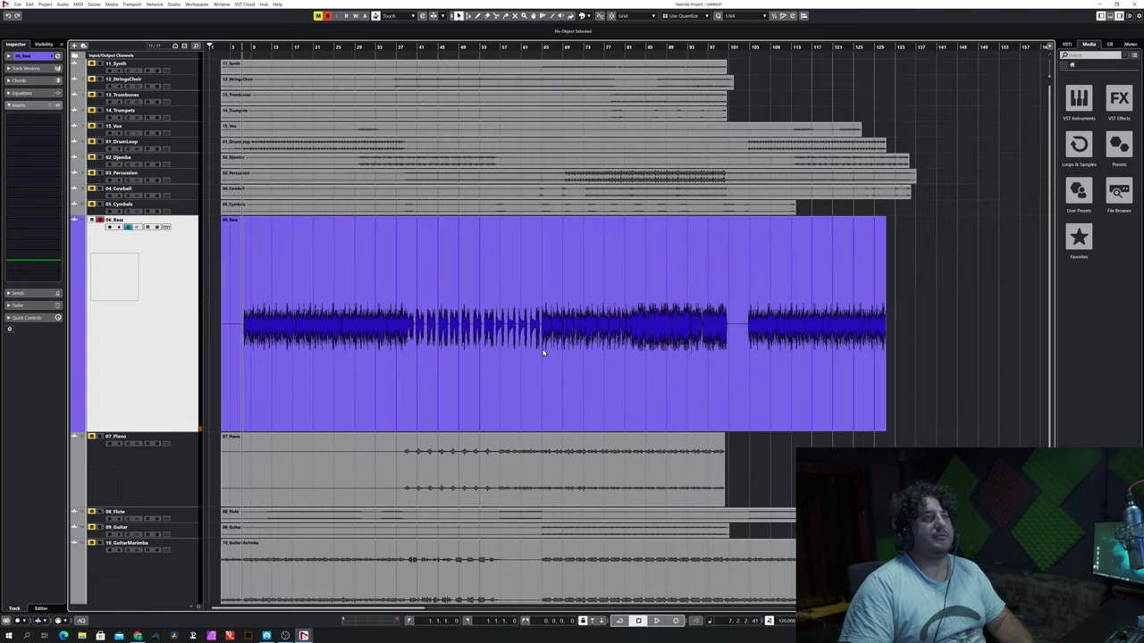
Play the dense 06_Bass passage from about bar 88 twice and examine how even its notes are against the surrounding section
{"action": "left_click_drag", "start_coordinate": [661, 46], "coordinate": [774, 326]}
{"action": "key", "text": "space"}
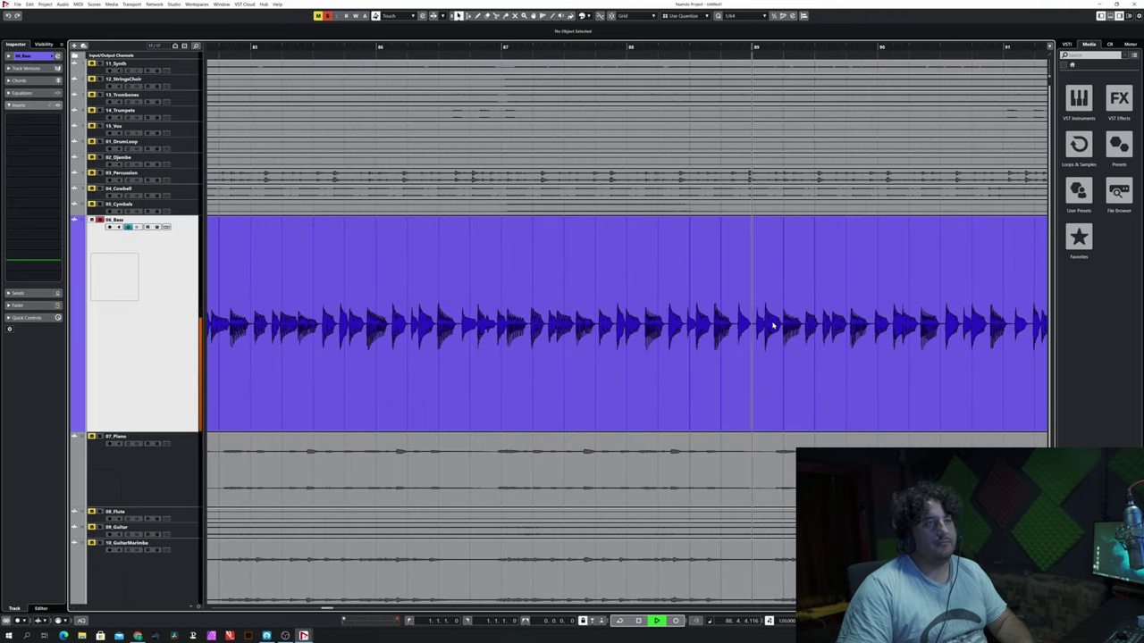
{"action": "key", "text": "space"}
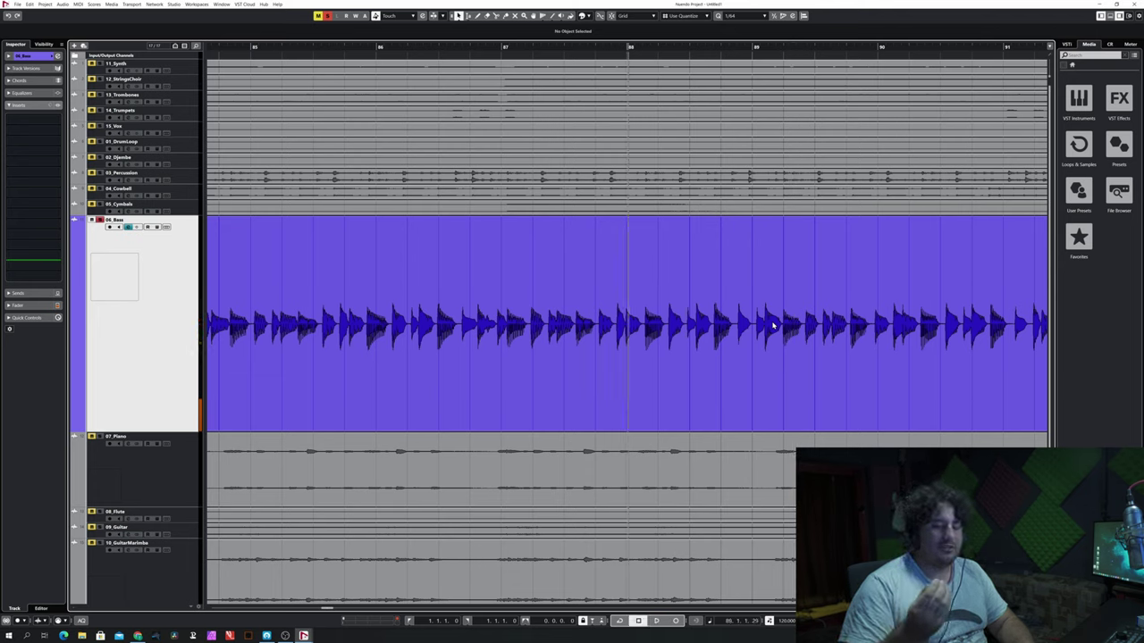
{"action": "key", "text": "space"}
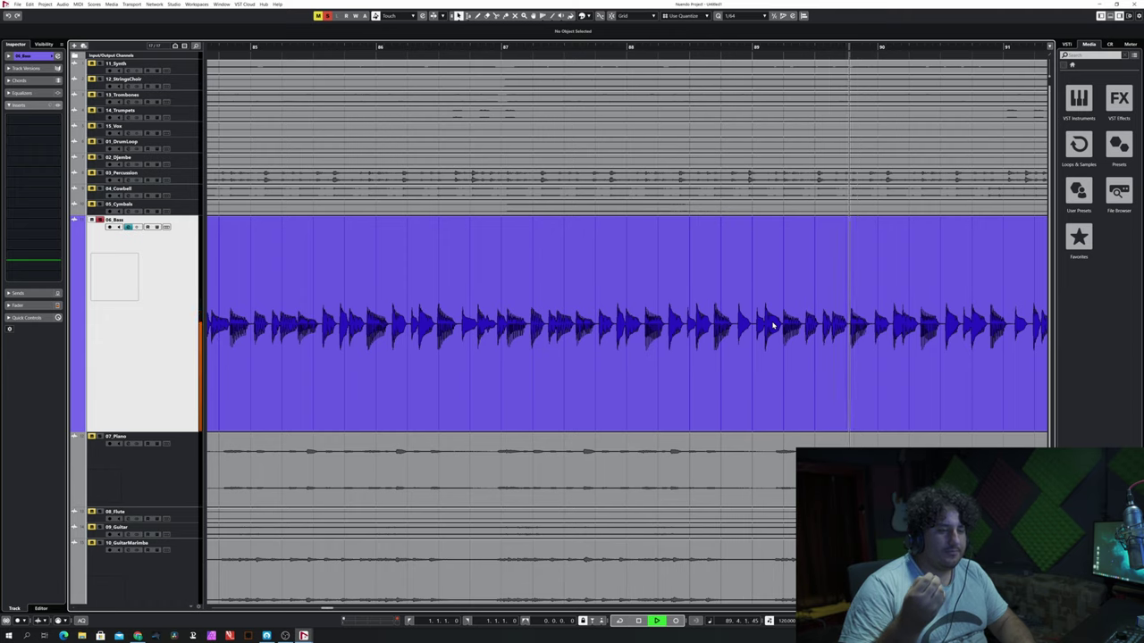
{"action": "key", "text": "space"}
{"action": "key", "text": "g"}
{"action": "key", "text": "g"}
{"action": "key", "text": "g"}
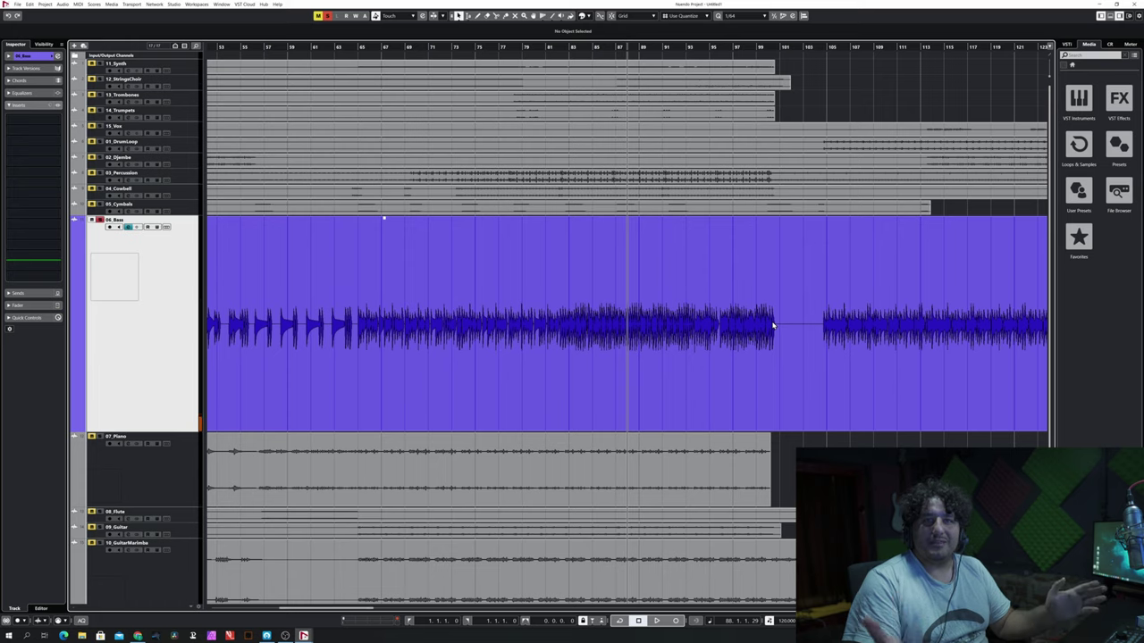